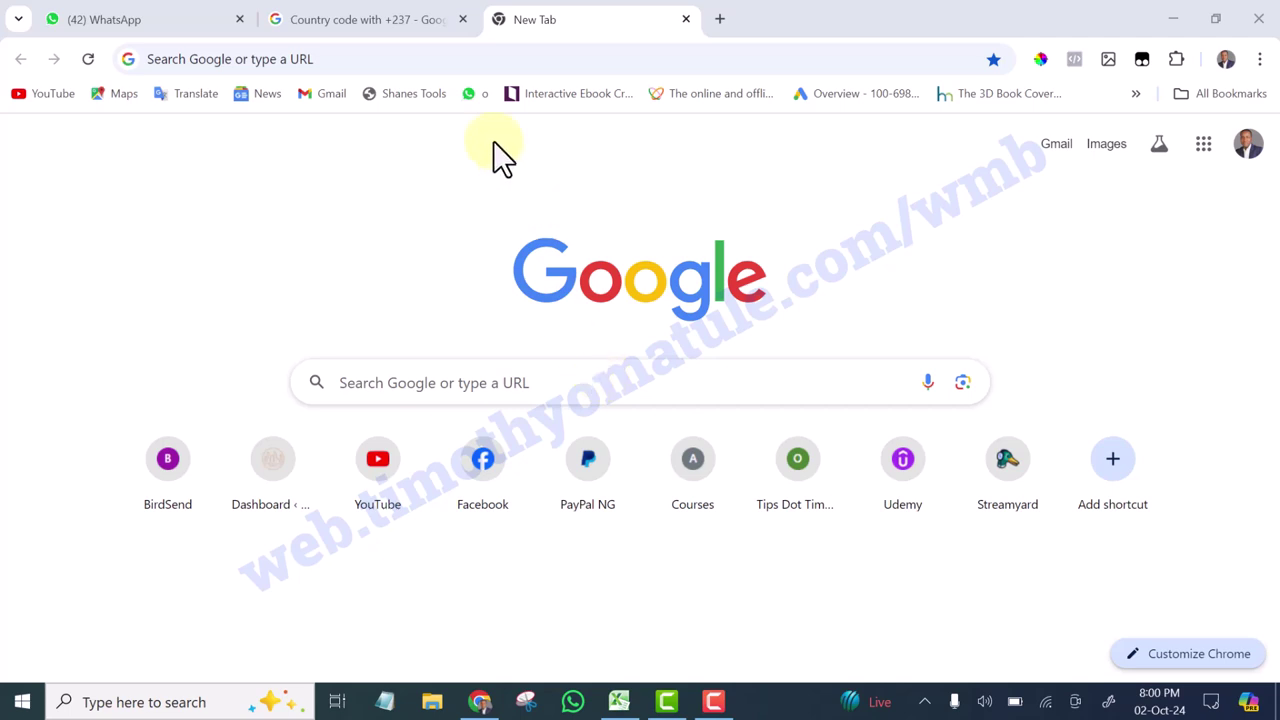
Load wassapviews.com in Chrome from the 'wass' address-bar suggestion
{"action": "left_click", "coordinate": [417, 59]}
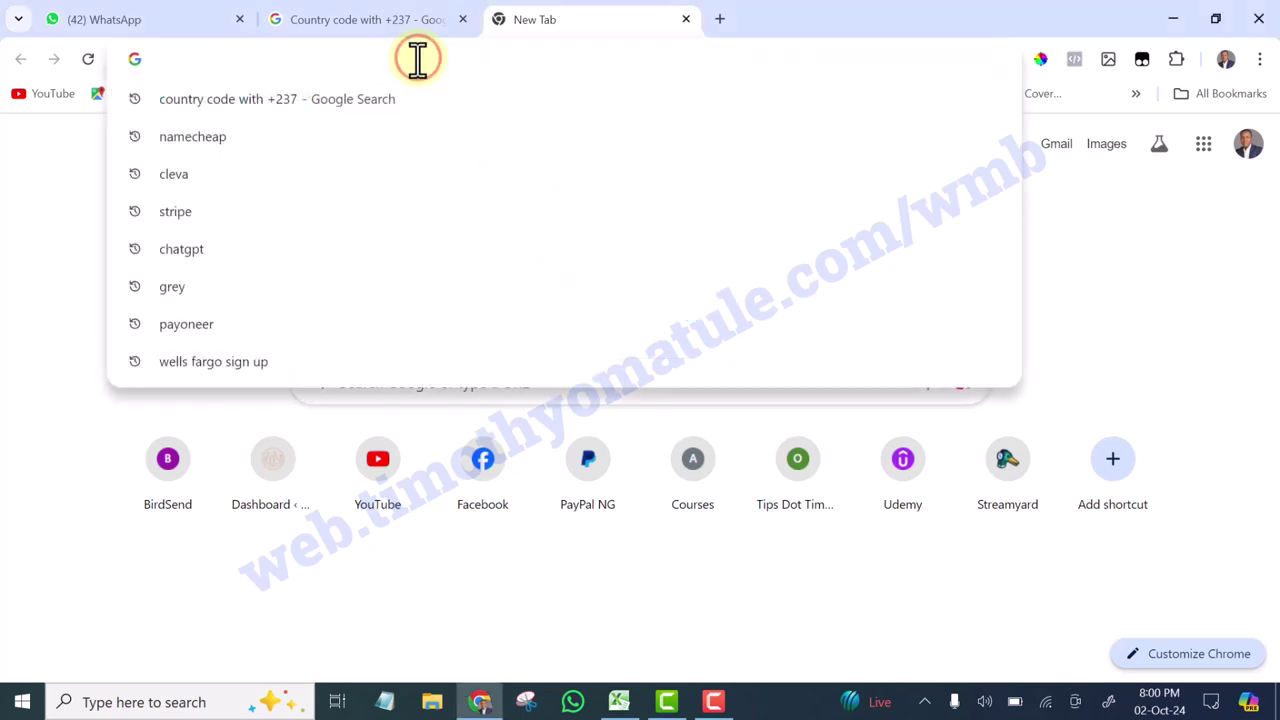
{"action": "type", "text": "wass"}
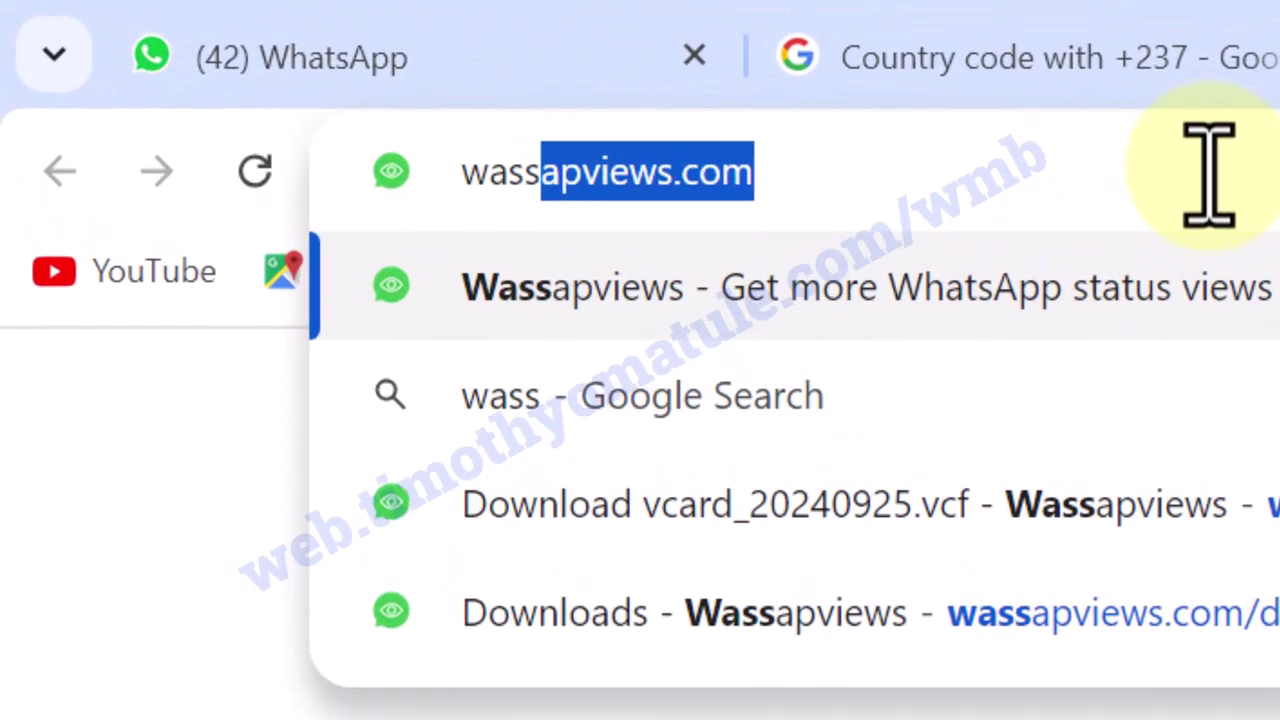
{"action": "left_click", "coordinate": [808, 195]}
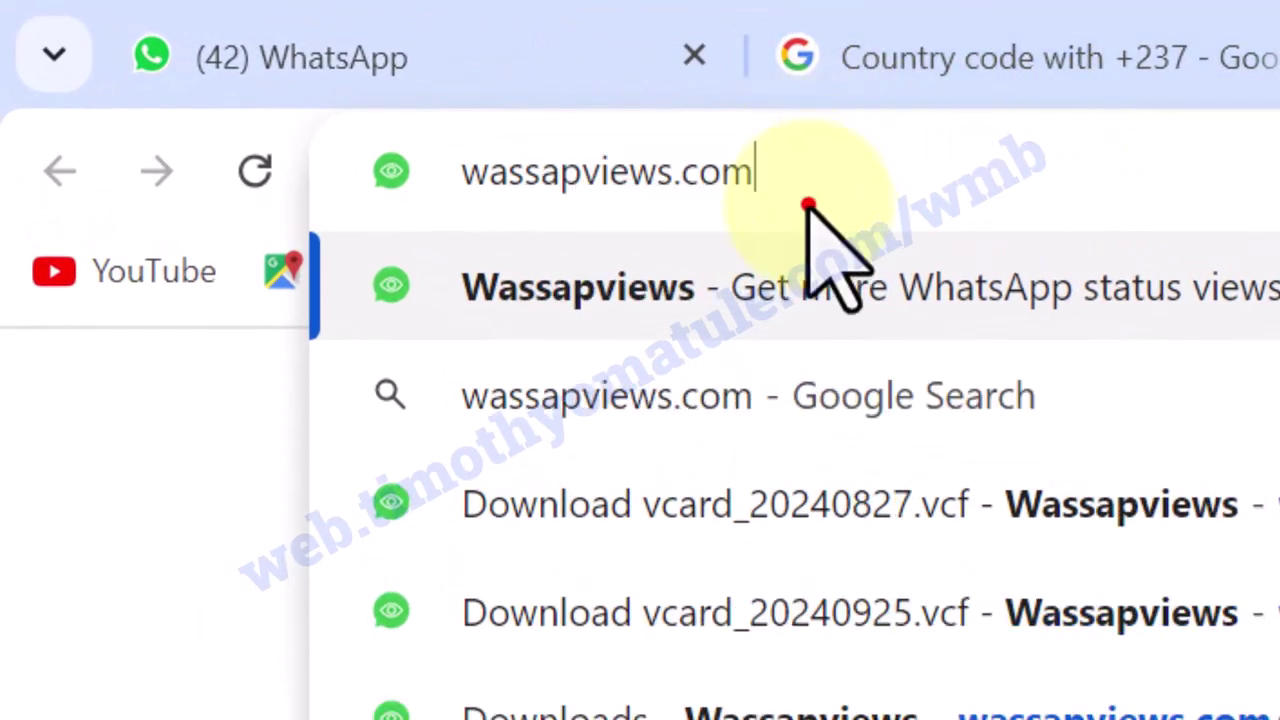
{"action": "left_click_drag", "start_coordinate": [806, 172], "coordinate": [391, 214]}
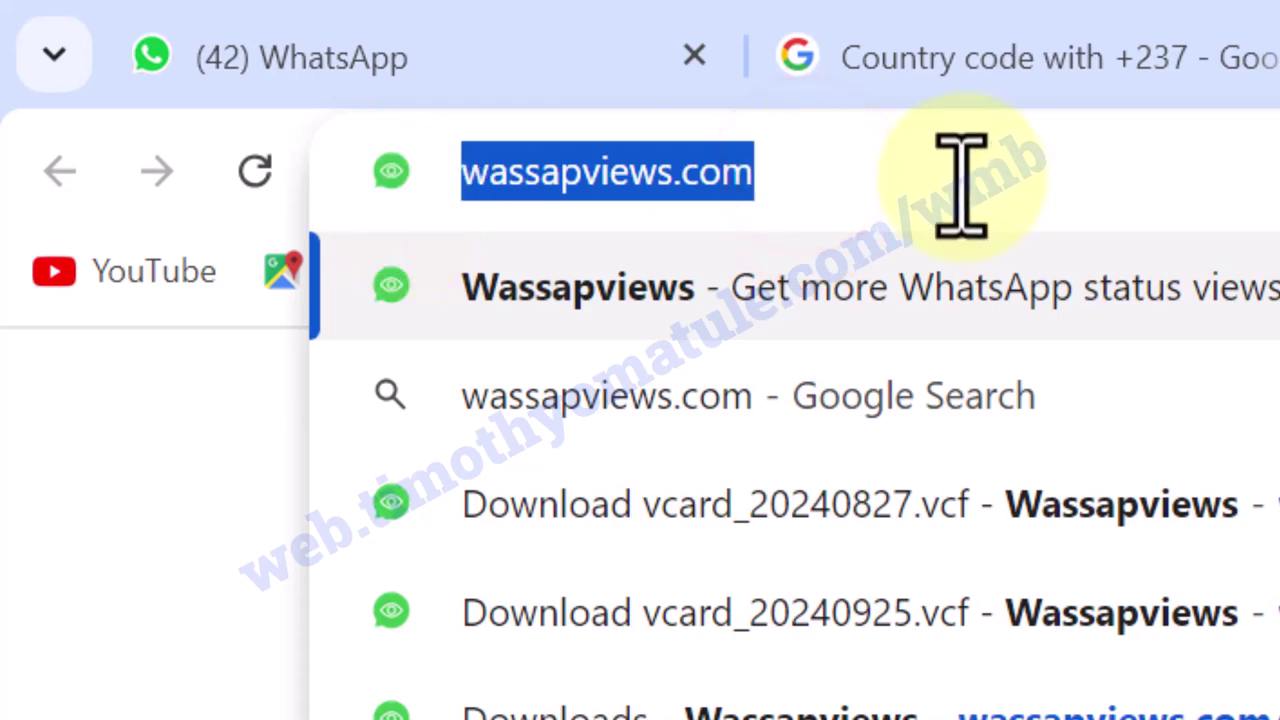
{"action": "left_click", "coordinate": [875, 197]}
{"action": "key", "text": "Return"}
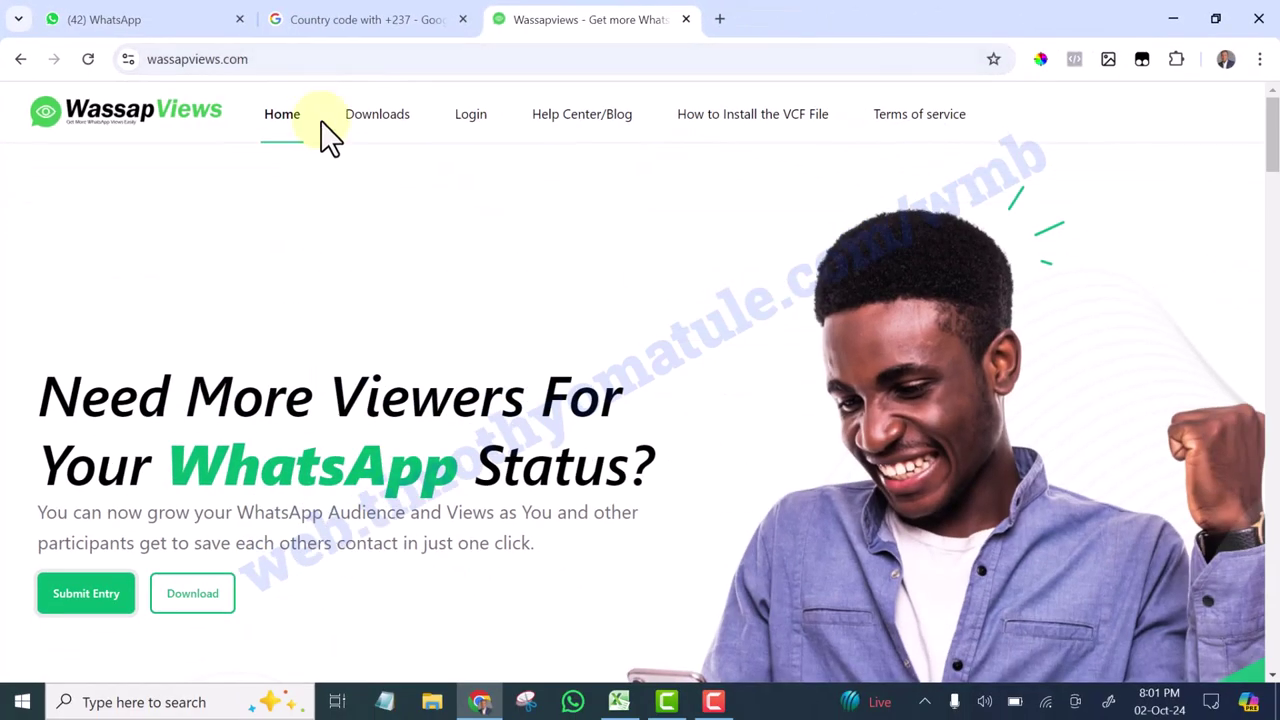
Scroll down the WassapViews home page to the Submit your Name and Number form
{"action": "scroll", "coordinate": [577, 214], "scroll_direction": "down", "scroll_amount": 4}
{"action": "scroll", "coordinate": [571, 237], "scroll_direction": "up", "scroll_amount": 4}
{"action": "scroll", "coordinate": [430, 278], "scroll_direction": "down", "scroll_amount": 2}
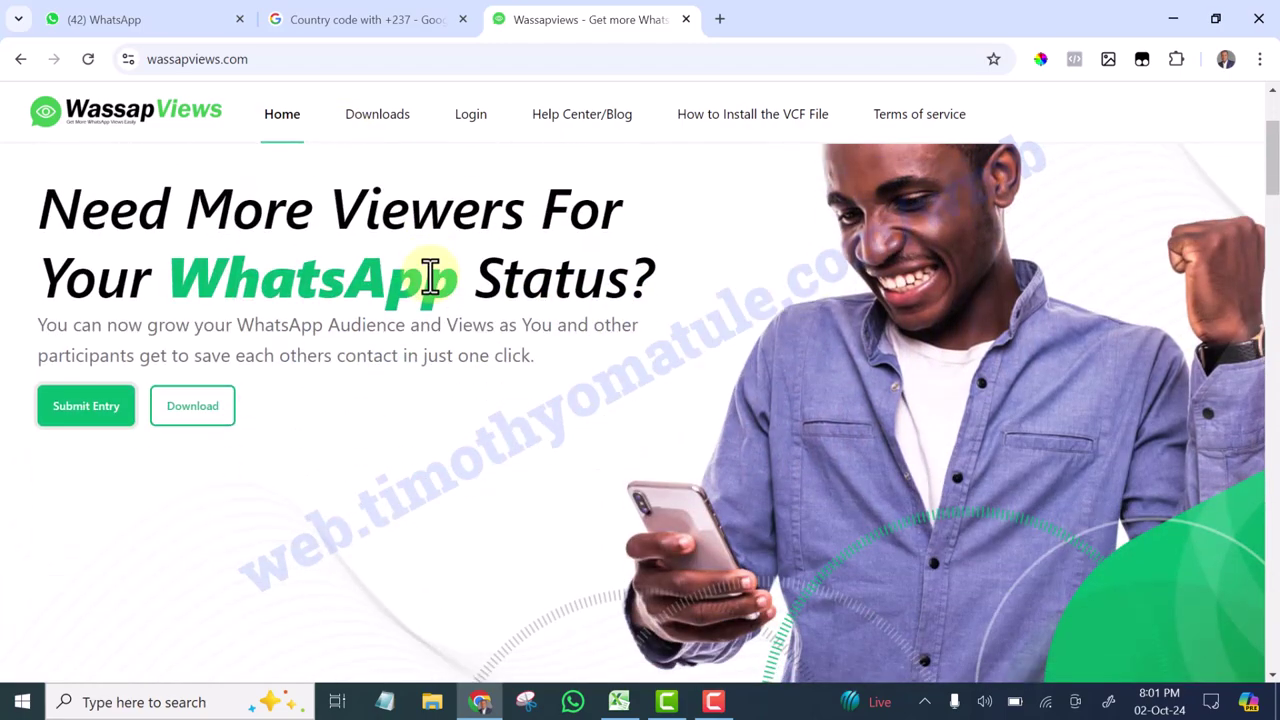
{"action": "scroll", "coordinate": [420, 263], "scroll_direction": "down", "scroll_amount": 15}
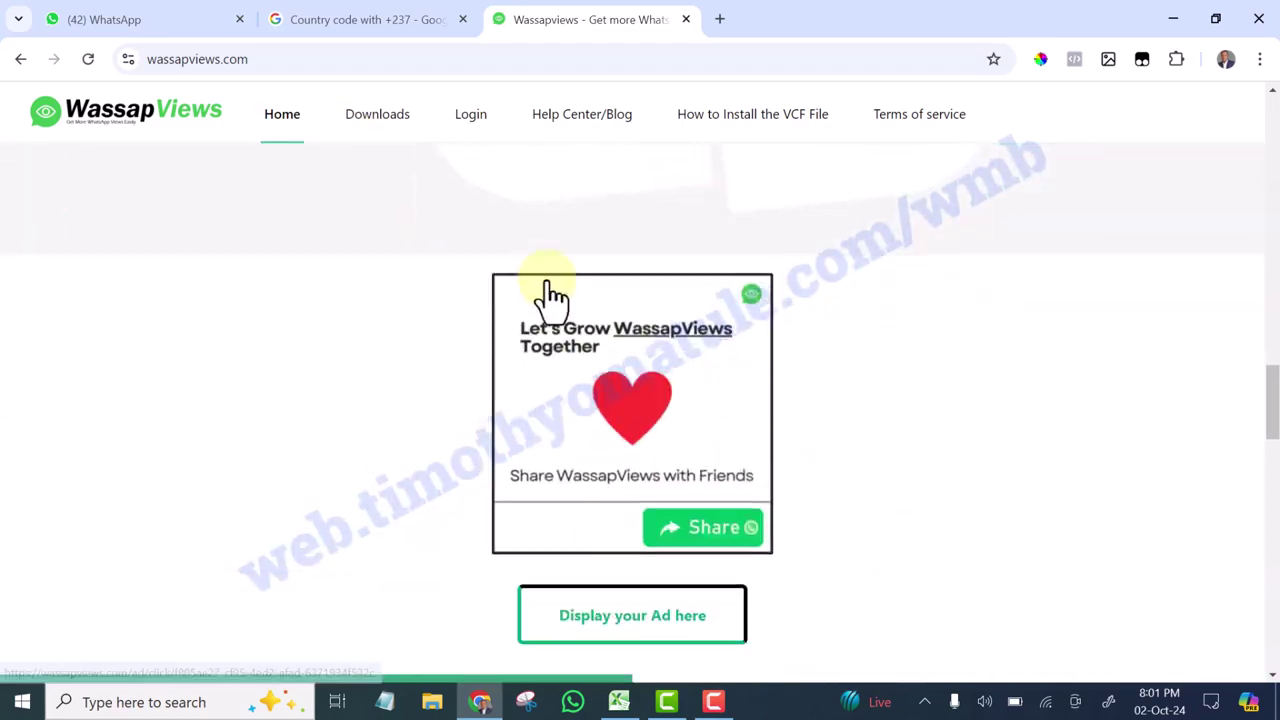
{"action": "scroll", "coordinate": [552, 295], "scroll_direction": "down", "scroll_amount": 7}
{"action": "scroll", "coordinate": [552, 297], "scroll_direction": "up", "scroll_amount": 3}
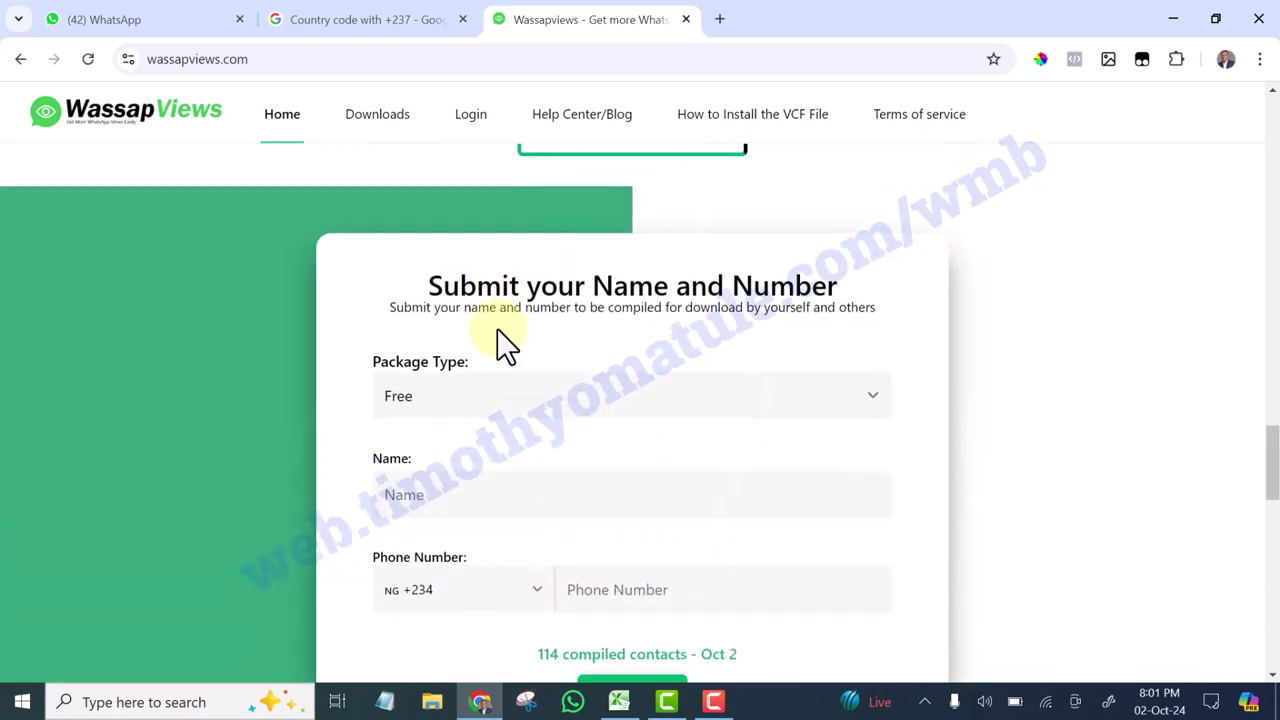
{"action": "scroll", "coordinate": [490, 330], "scroll_direction": "down", "scroll_amount": 3}
{"action": "scroll", "coordinate": [470, 340], "scroll_direction": "up", "scroll_amount": 2}
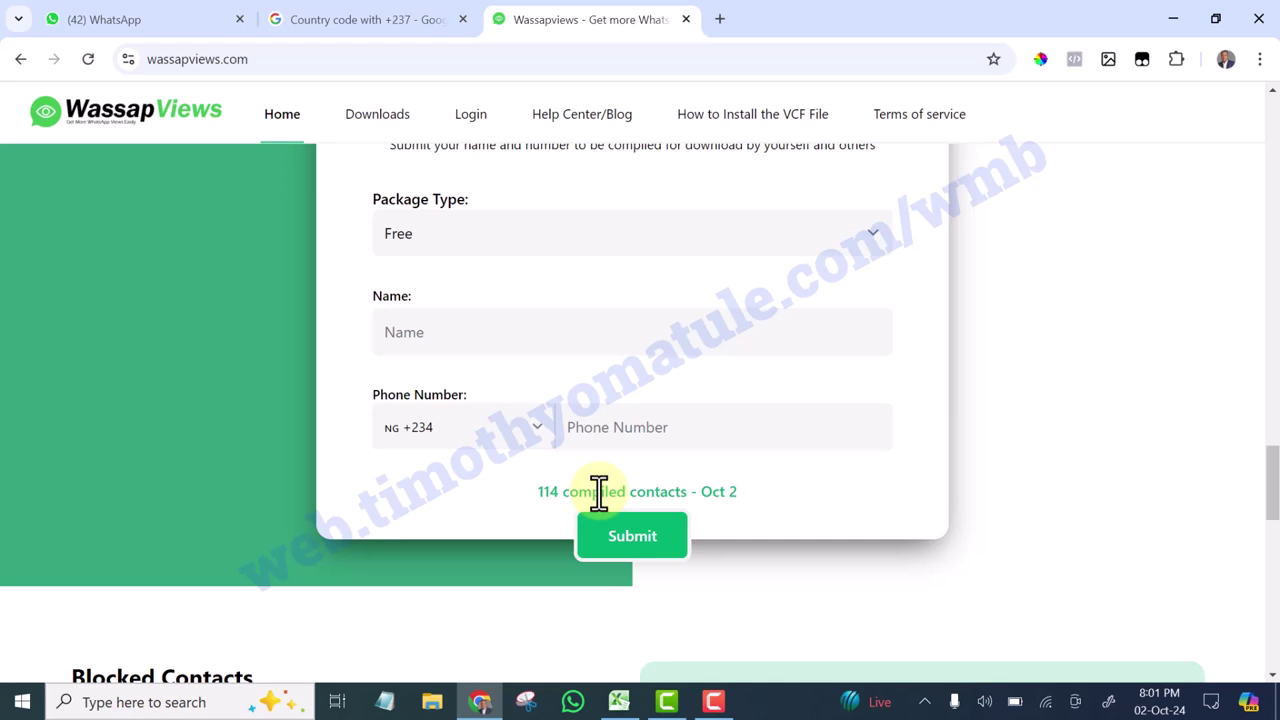
Keep the Package Type set to Free
{"action": "scroll", "coordinate": [598, 492], "scroll_direction": "up", "scroll_amount": 5}
{"action": "scroll", "coordinate": [634, 349], "scroll_direction": "down", "scroll_amount": 4}
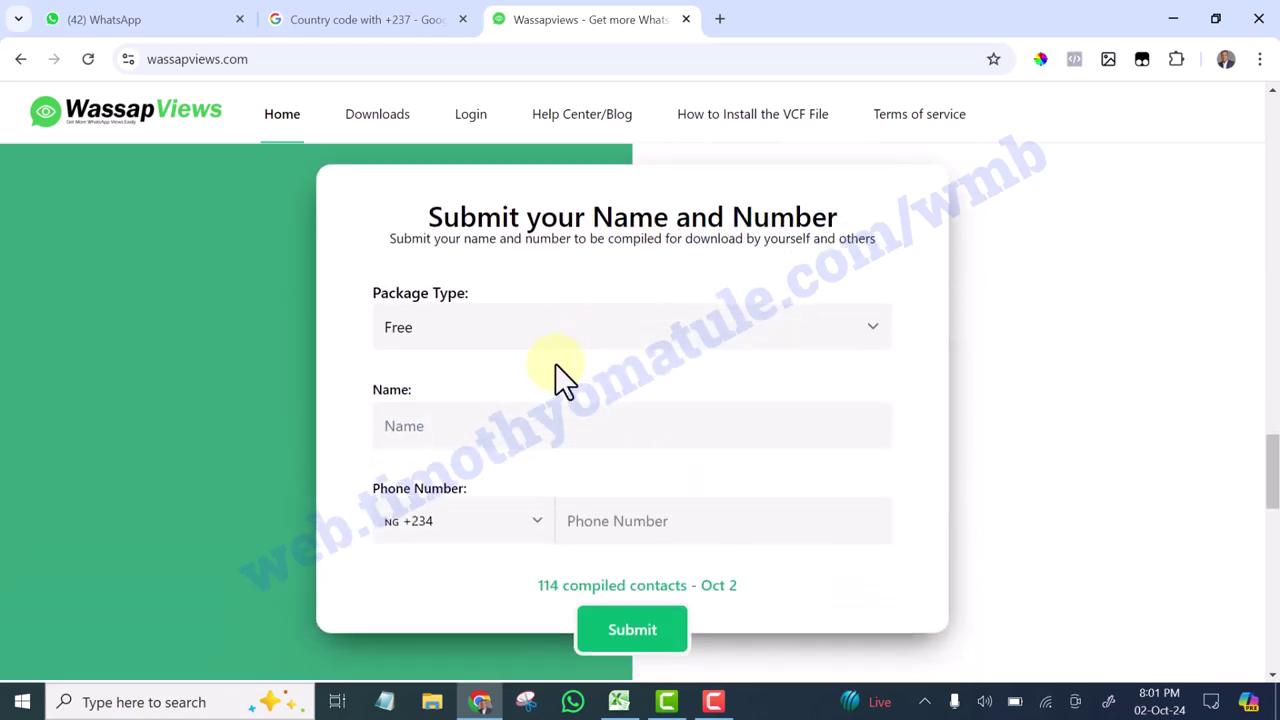
{"action": "left_click", "coordinate": [490, 326]}
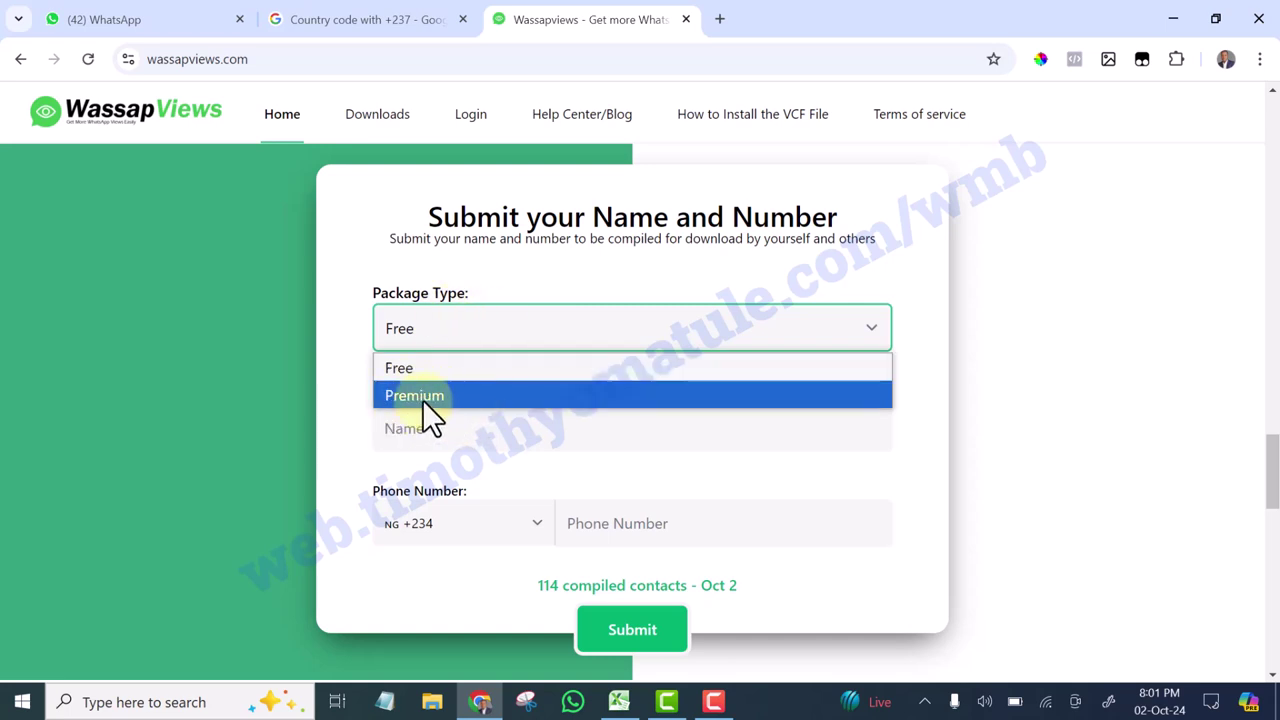
{"action": "left_click", "coordinate": [345, 336]}
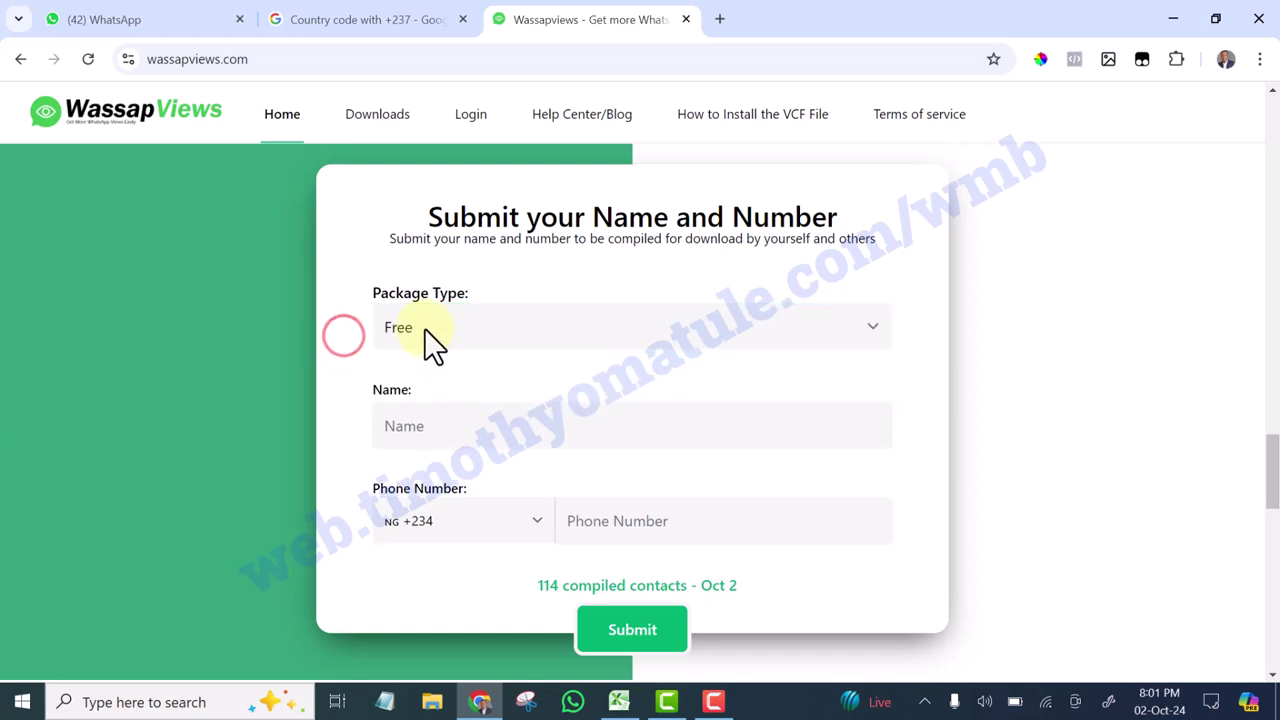
Enter the contact's name, trim its ending, and move to the Phone Number field
{"action": "scroll", "coordinate": [445, 350], "scroll_direction": "down", "scroll_amount": 1}
{"action": "left_click", "coordinate": [452, 333]}
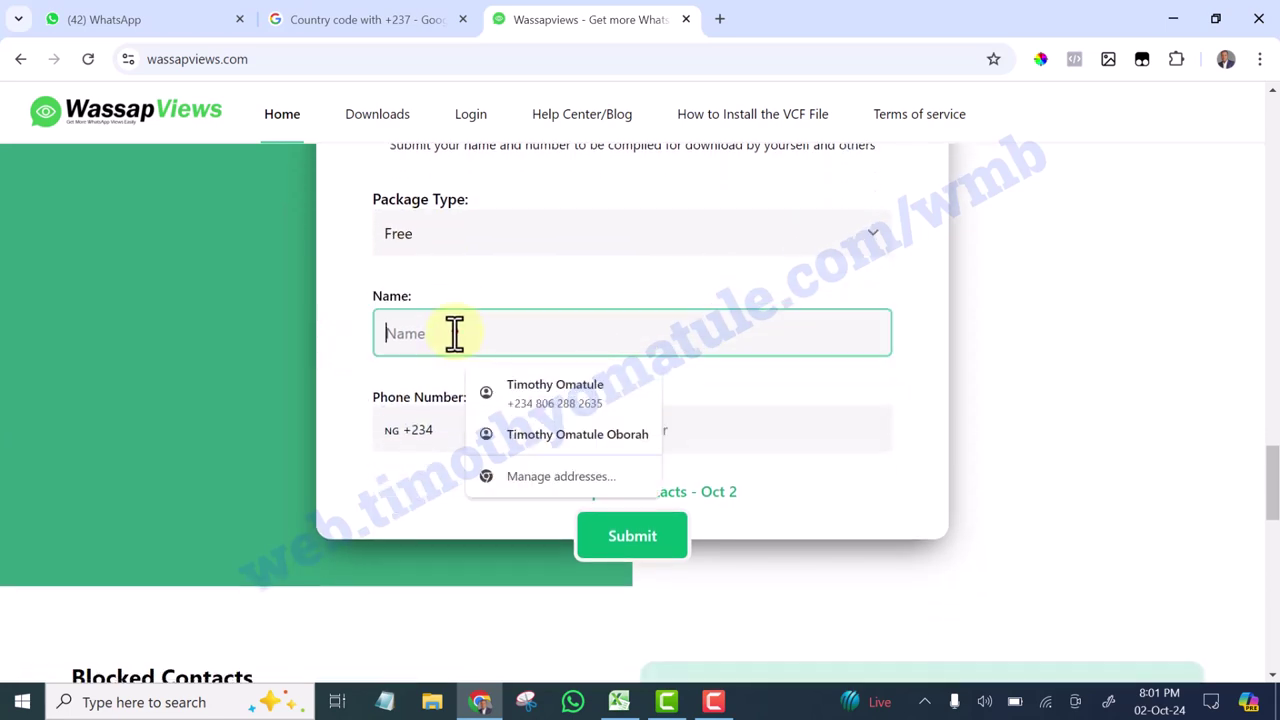
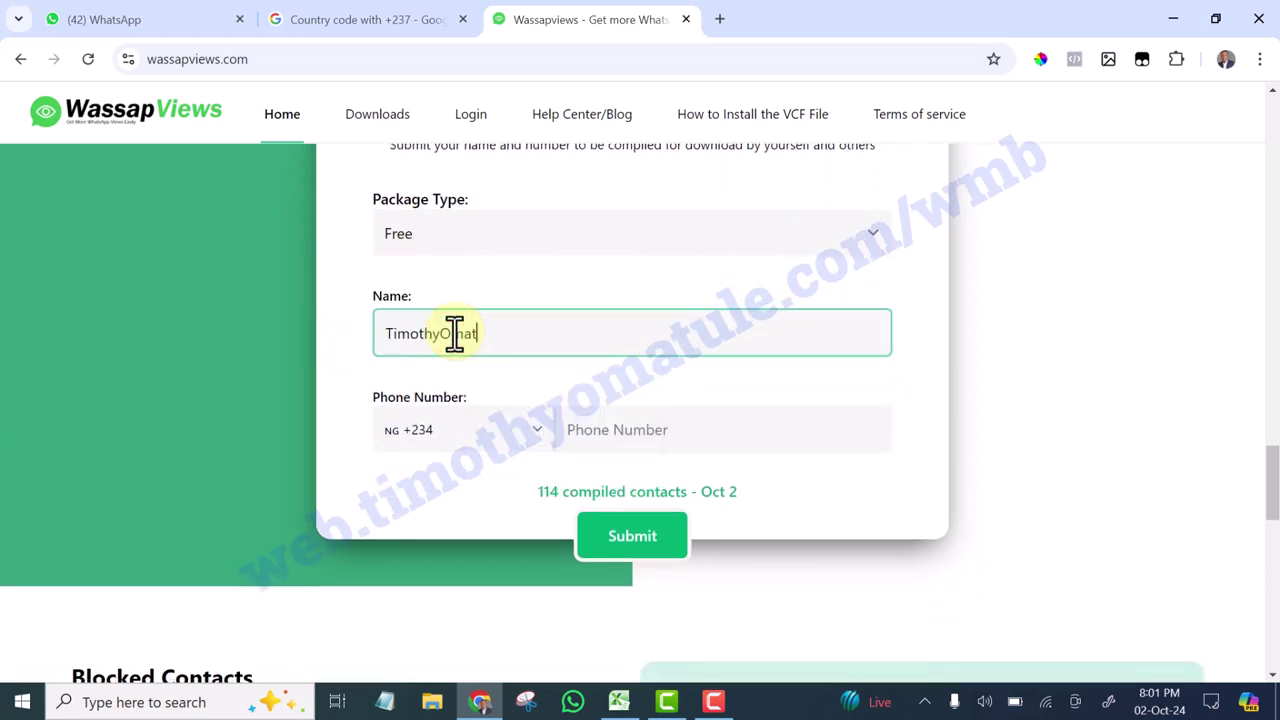
{"action": "left_click", "coordinate": [332, 275]}
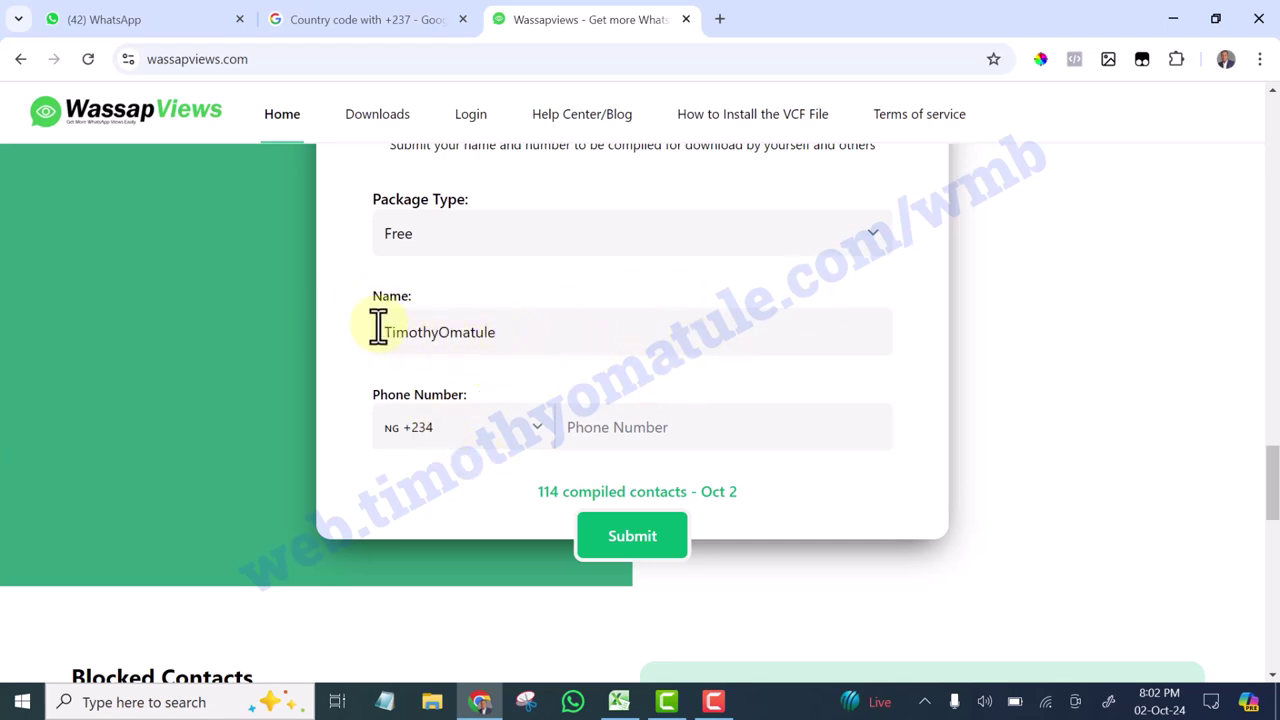
{"action": "left_click", "coordinate": [503, 334]}
{"action": "key", "text": "BackSpace"}
{"action": "key", "text": "BackSpace"}
{"action": "key", "text": "BackSpace"}
{"action": "key", "text": "BackSpace"}
{"action": "left_click", "coordinate": [339, 250]}
{"action": "left_click", "coordinate": [596, 428]}
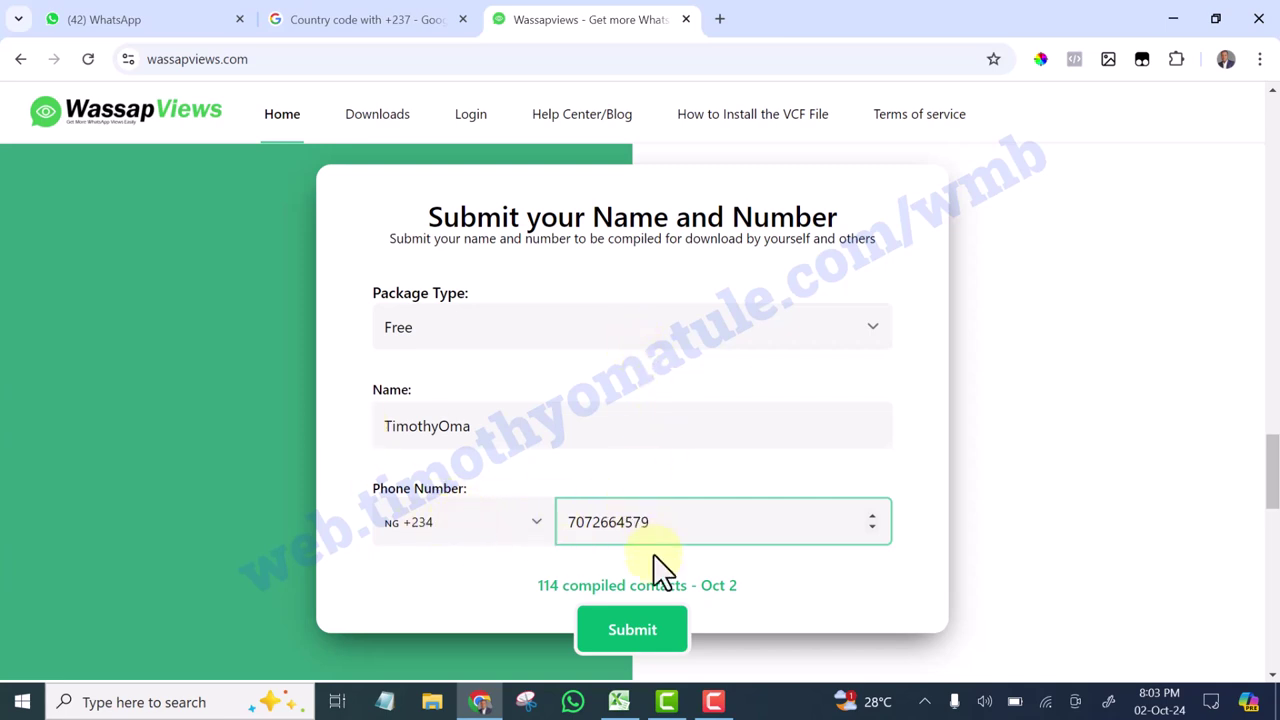
Submit, cut the name to 8 characters after the error, and resubmit until 'Good Job!' appears
{"action": "left_click", "coordinate": [632, 630]}
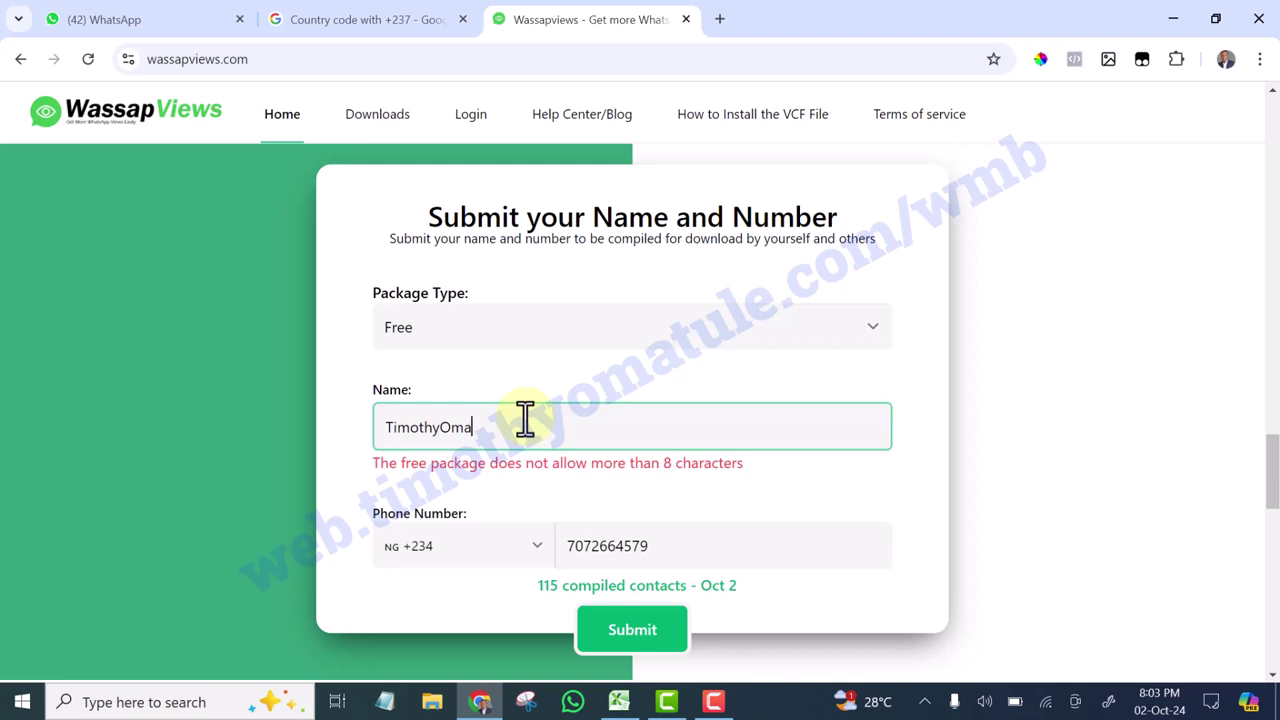
{"action": "key", "text": "BackSpace"}
{"action": "key", "text": "BackSpace"}
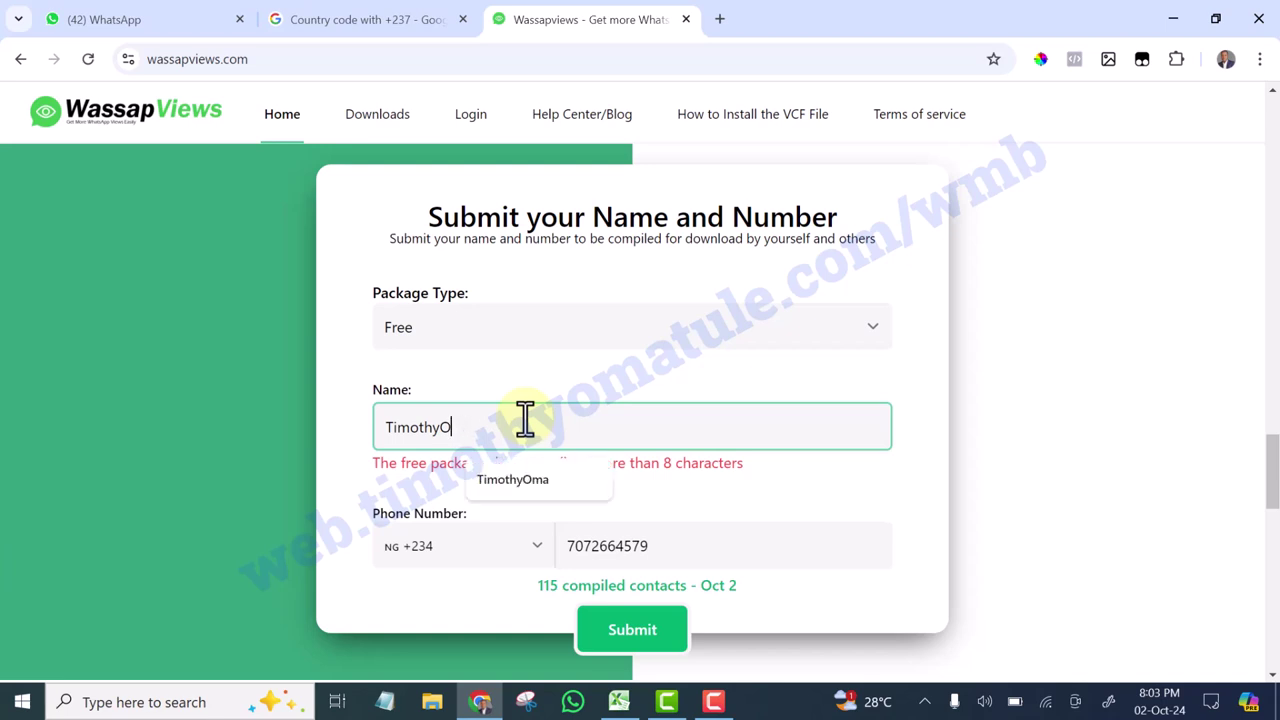
{"action": "left_click", "coordinate": [438, 427]}
{"action": "key", "text": "BackSpace"}
{"action": "key", "text": "BackSpace"}
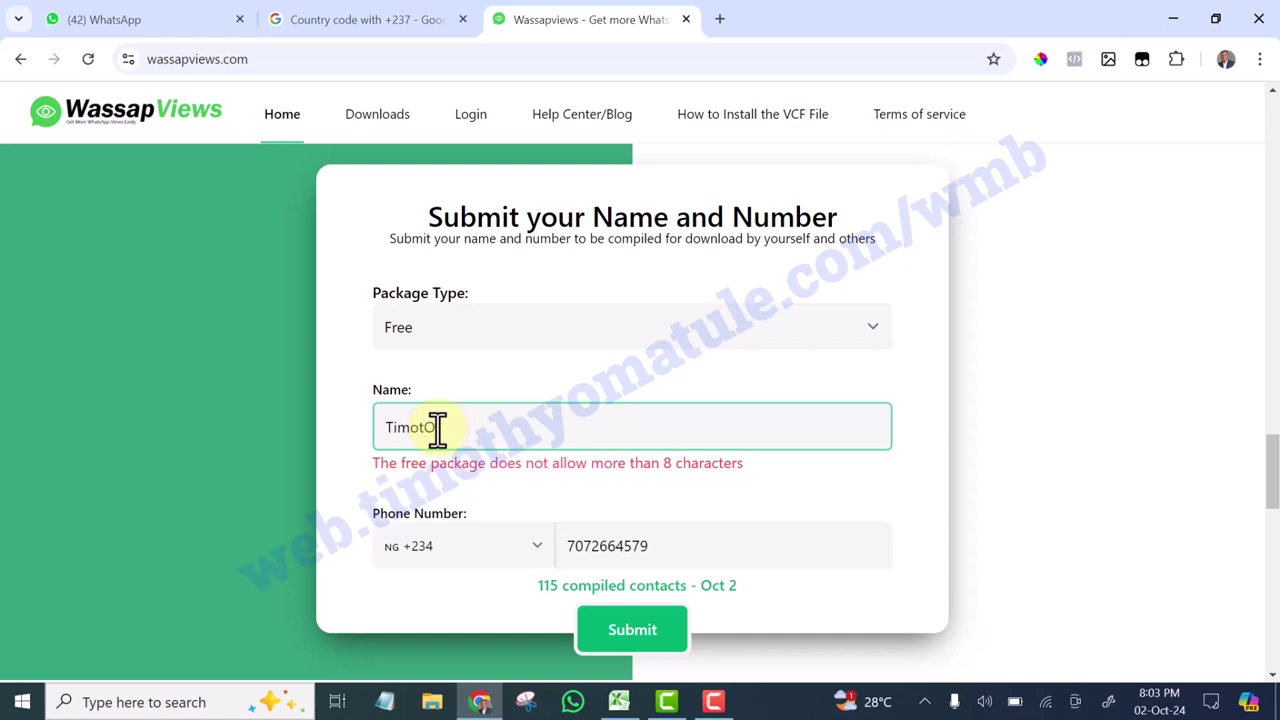
{"action": "key", "text": "BackSpace"}
{"action": "type", "text": "r"}
{"action": "type", "text": "a"}
{"action": "type", "text": "t"}
{"action": "key", "text": "BackSpace"}
{"action": "key", "text": "BackSpace"}
{"action": "type", "text": "at"}
{"action": "scroll", "coordinate": [645, 570], "scroll_direction": "down", "scroll_amount": 1}
{"action": "left_click", "coordinate": [628, 540]}
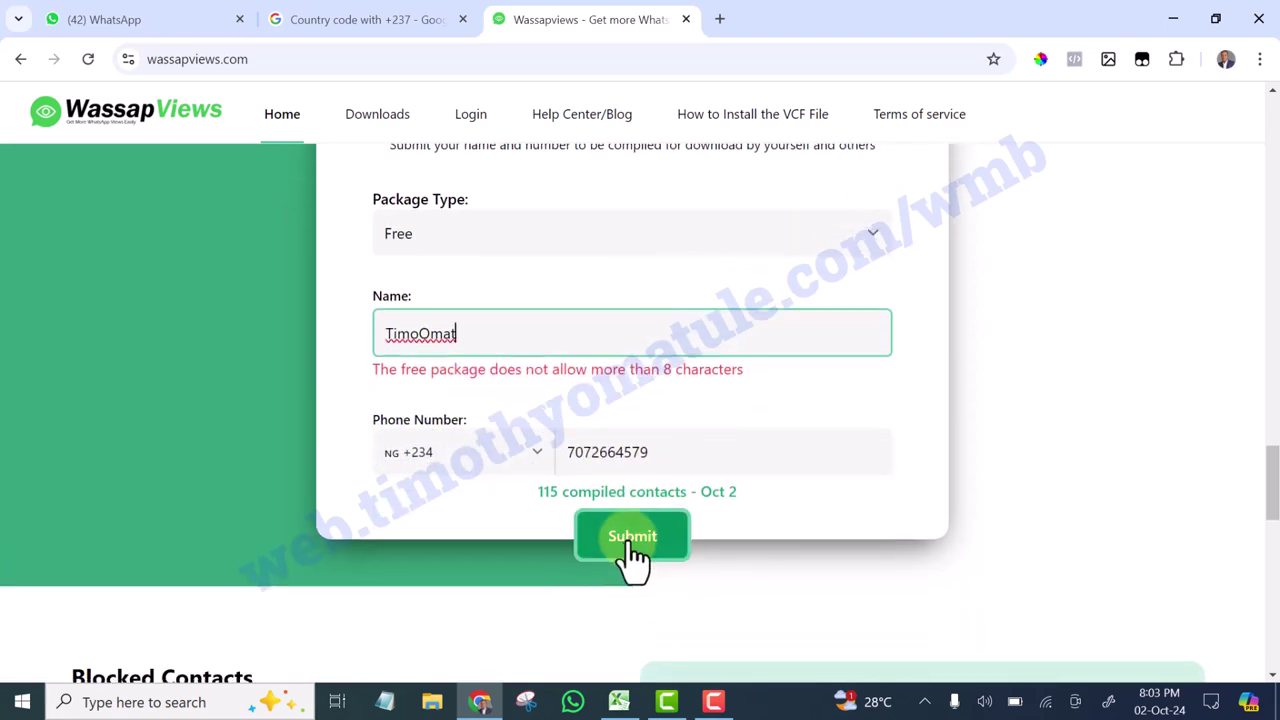
{"action": "left_click", "coordinate": [630, 540]}
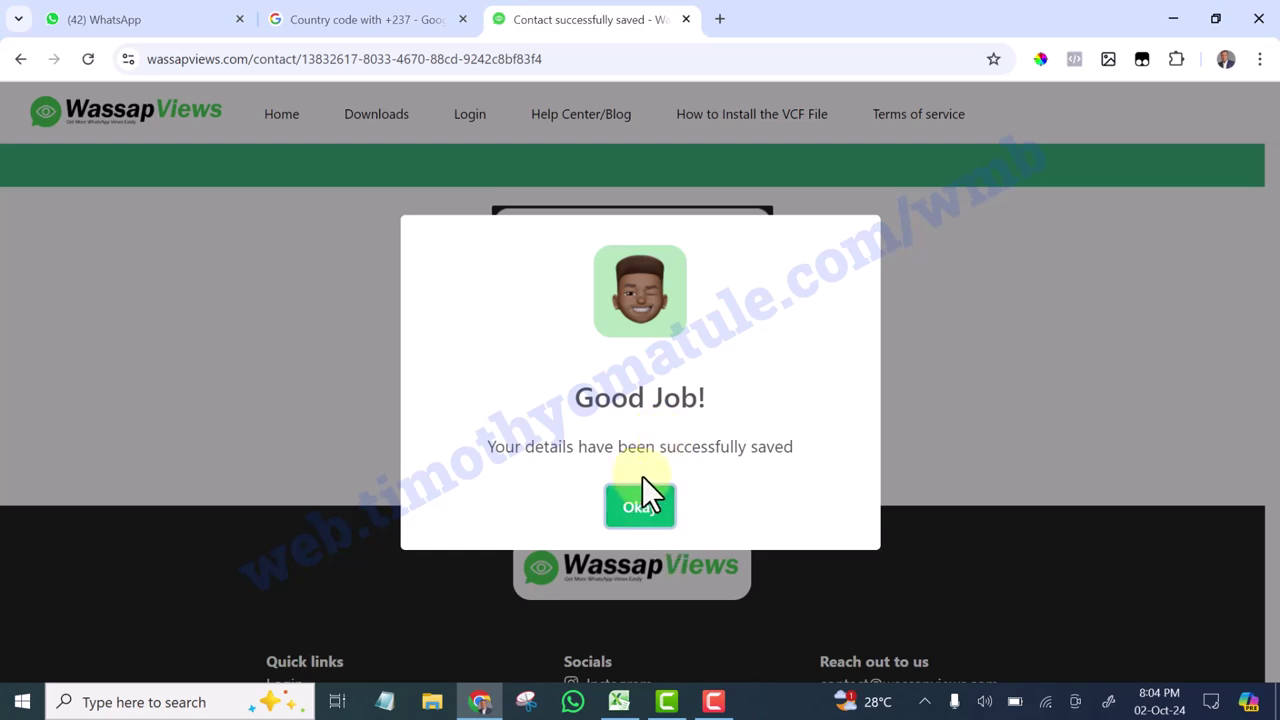
Dismiss the success message and copy the displayed download password
{"action": "left_click", "coordinate": [640, 507]}
{"action": "scroll", "coordinate": [645, 505], "scroll_direction": "up", "scroll_amount": 3}
{"action": "scroll", "coordinate": [644, 515], "scroll_direction": "up", "scroll_amount": 3}
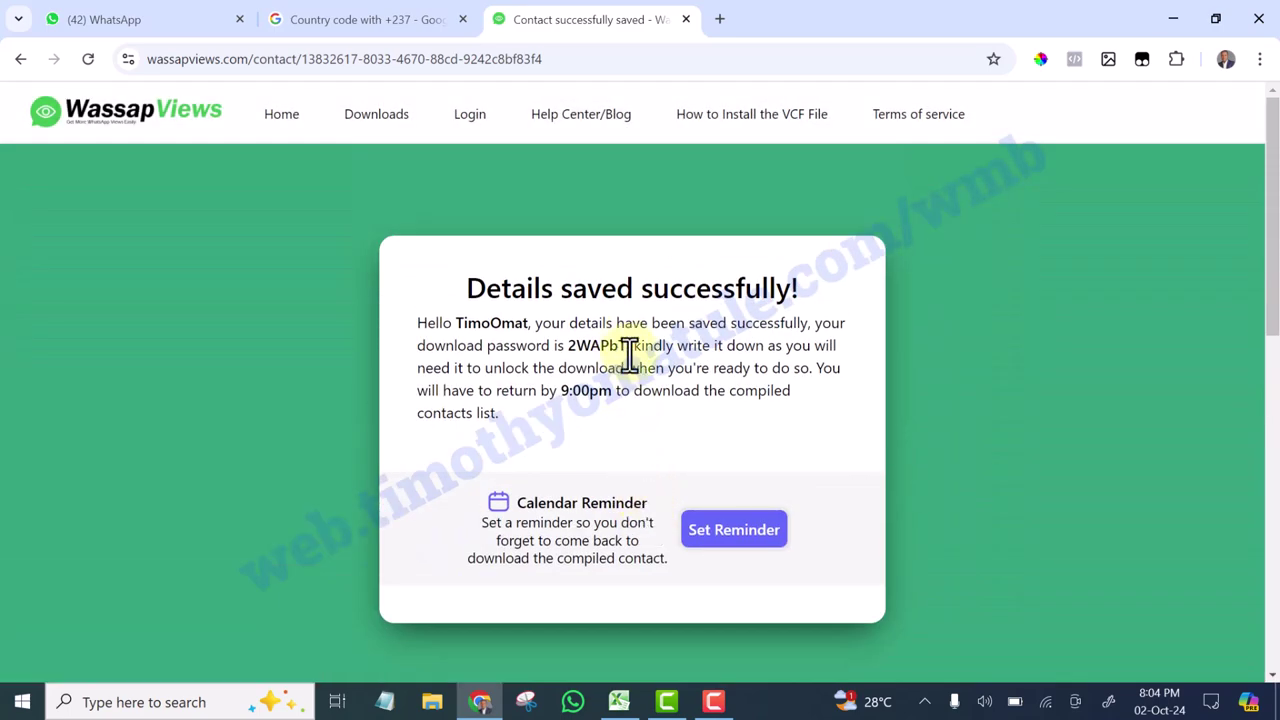
{"action": "left_click_drag", "start_coordinate": [627, 345], "coordinate": [565, 346]}
{"action": "right_click", "coordinate": [588, 352]}
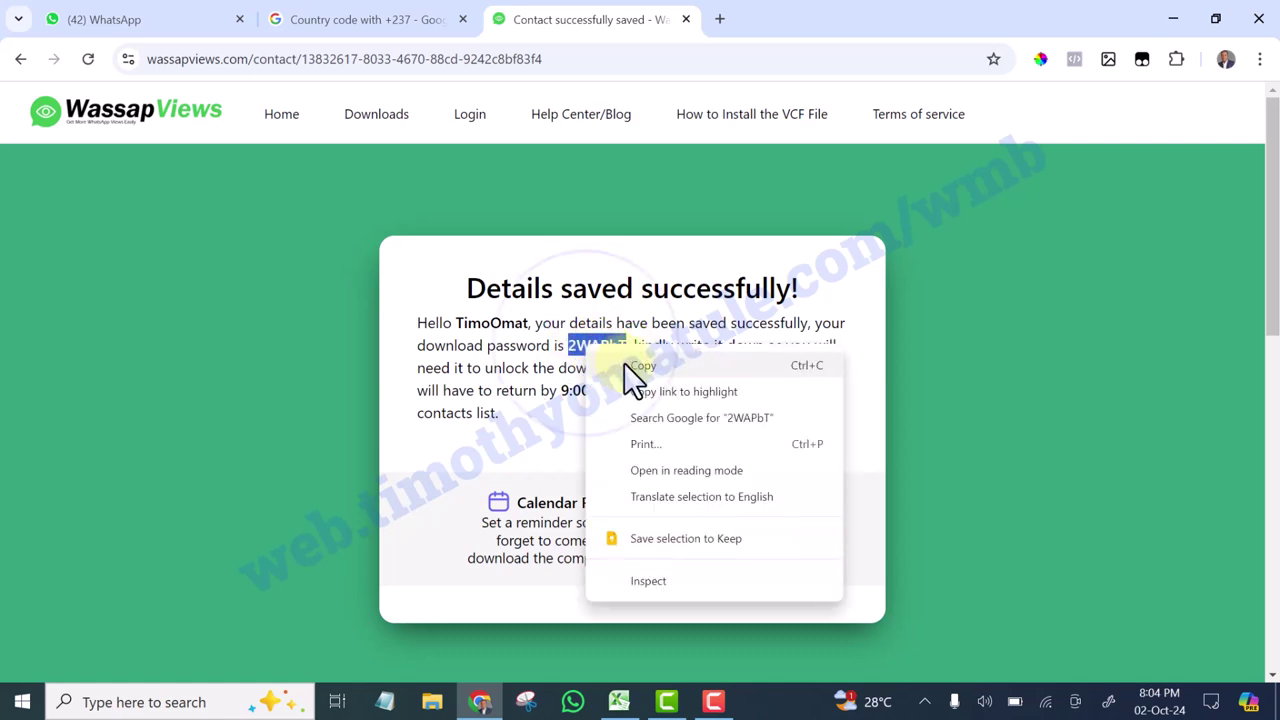
{"action": "left_click", "coordinate": [632, 366]}
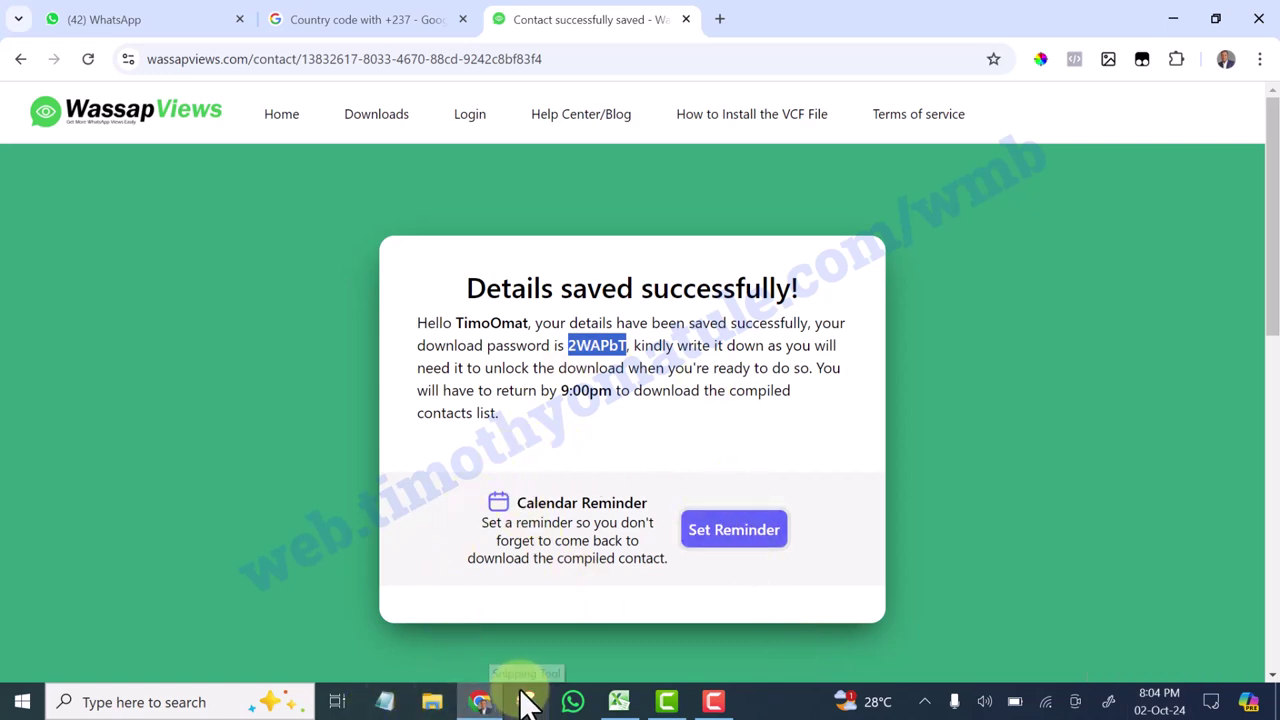
Return to the wassapviews.com home page showing the Download option
{"action": "mouse_move", "coordinate": [619, 701]}
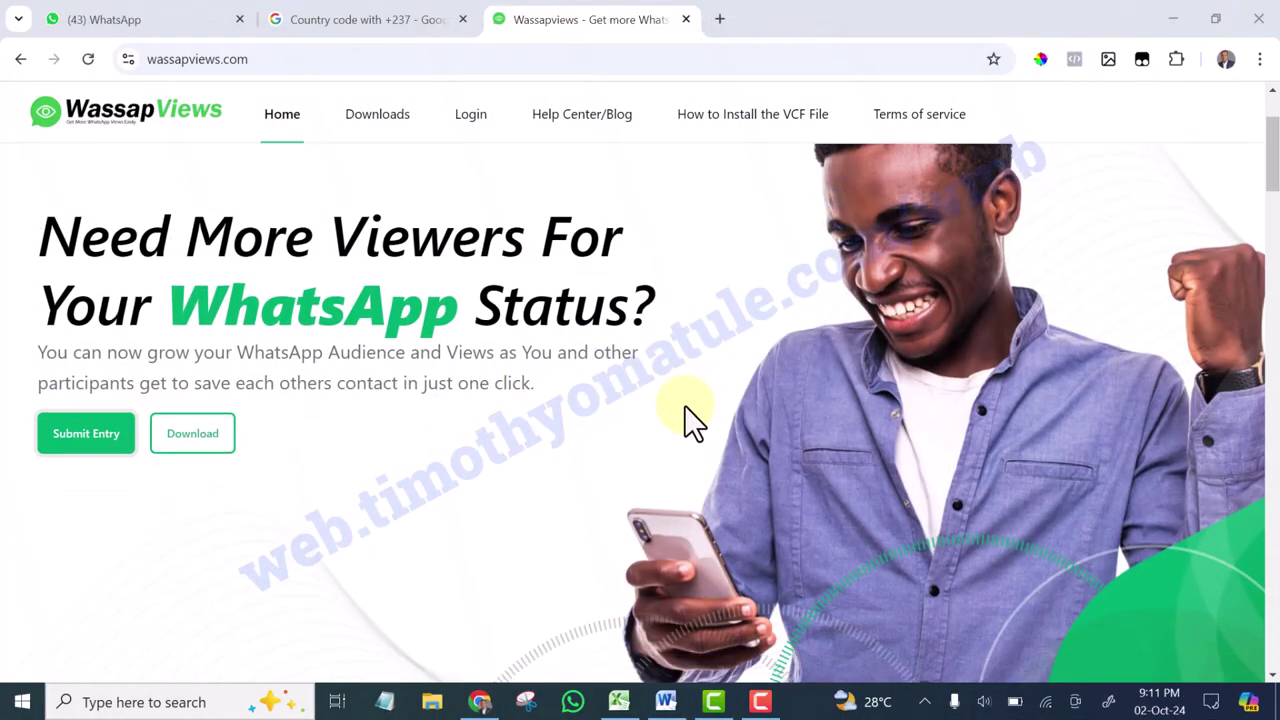
{"action": "scroll", "coordinate": [684, 400], "scroll_direction": "down", "scroll_amount": 1}
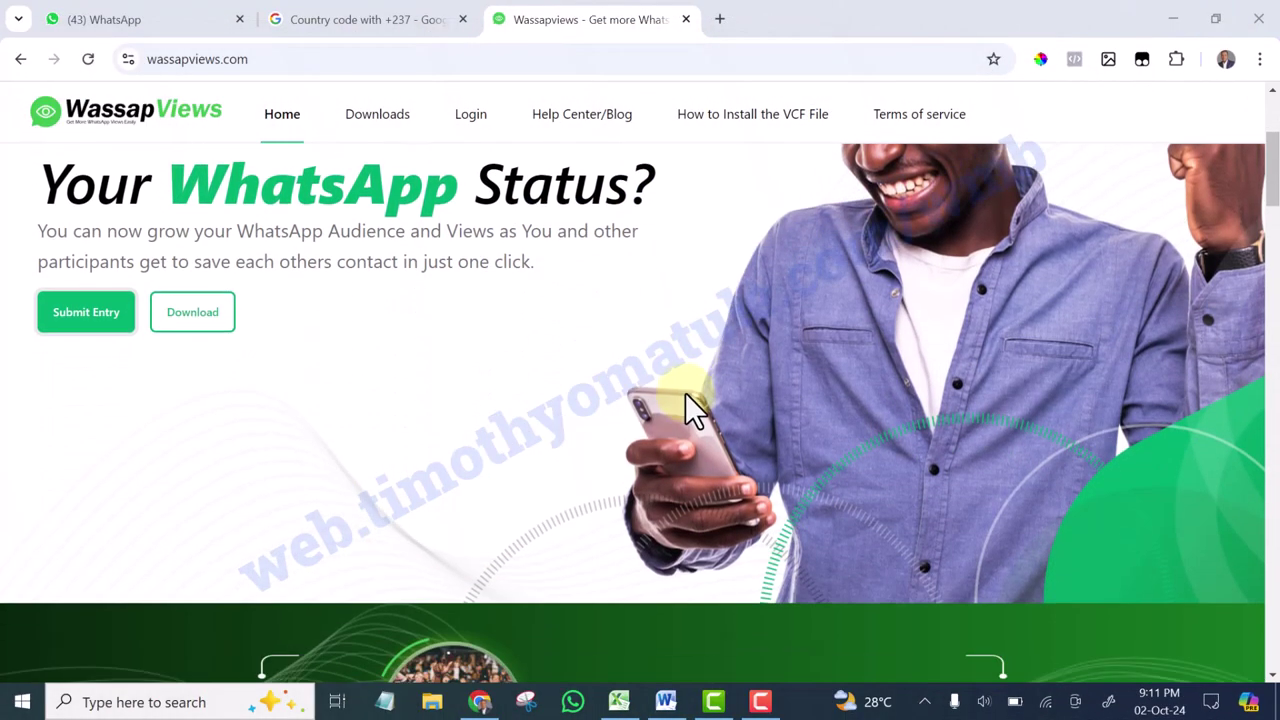
{"action": "scroll", "coordinate": [675, 380], "scroll_direction": "up", "scroll_amount": 3}
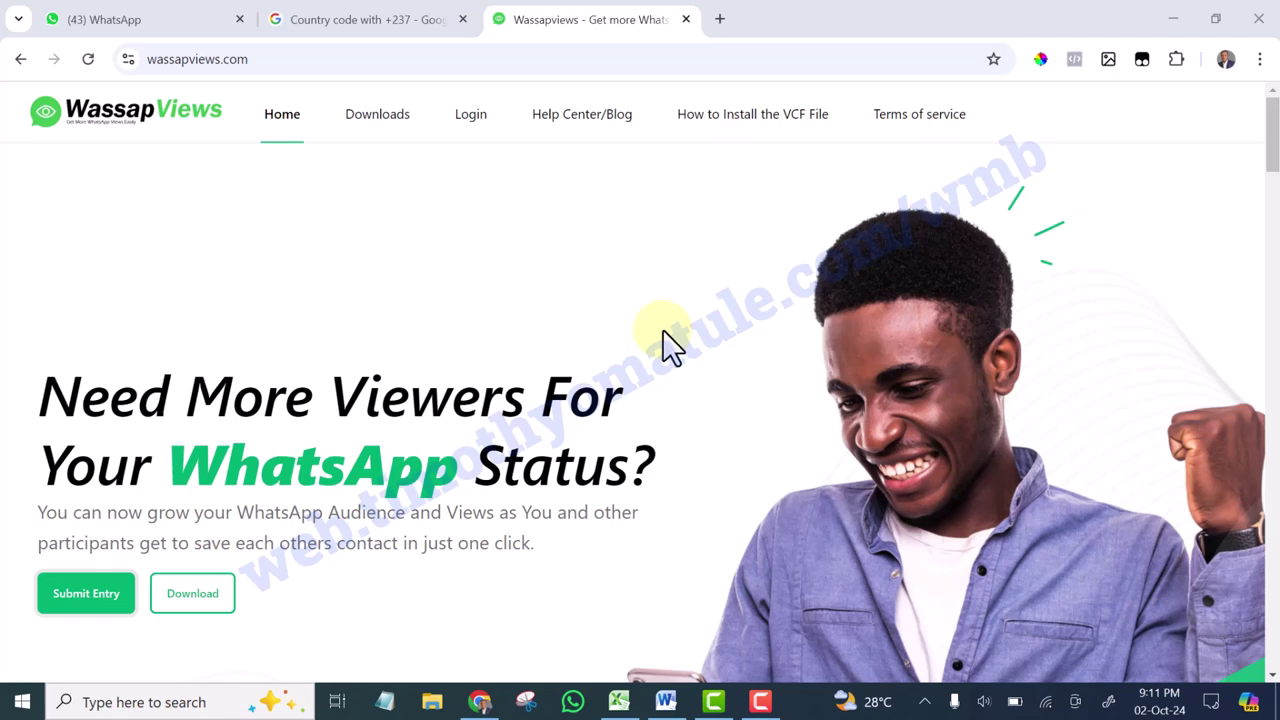
{"action": "scroll", "coordinate": [672, 348], "scroll_direction": "down", "scroll_amount": 2}
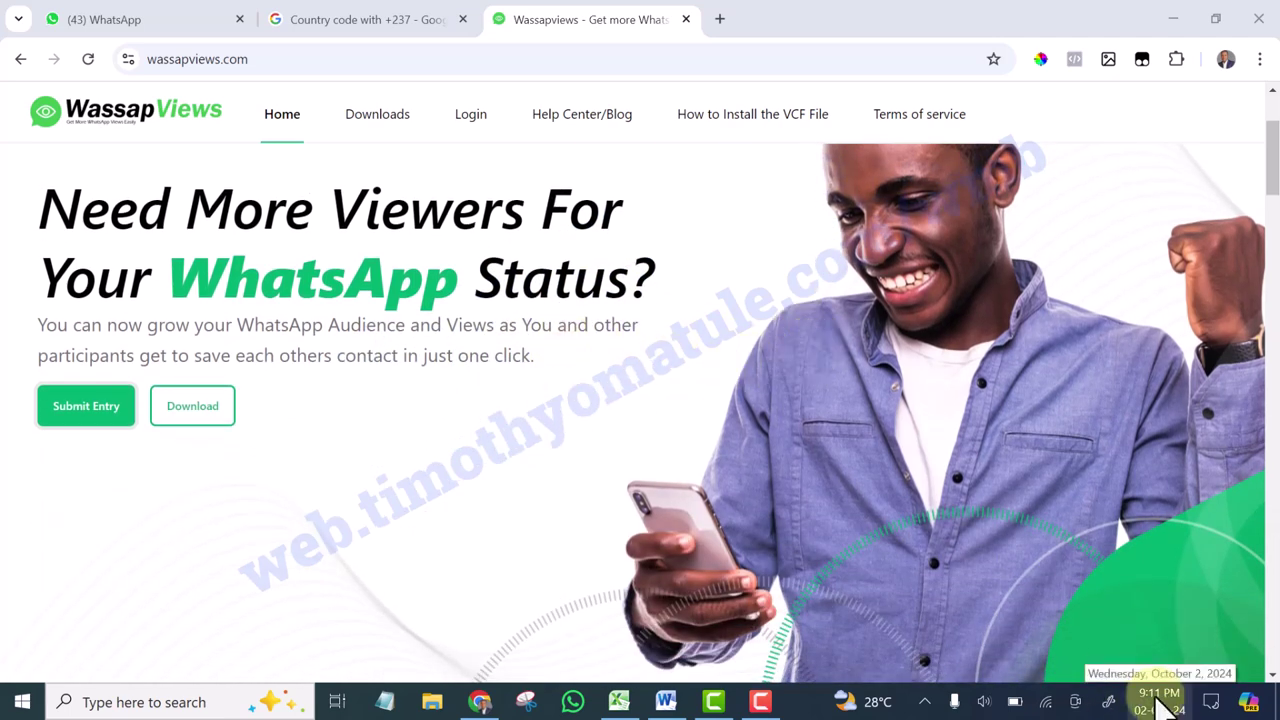
{"action": "scroll", "coordinate": [330, 510], "scroll_direction": "up", "scroll_amount": 1}
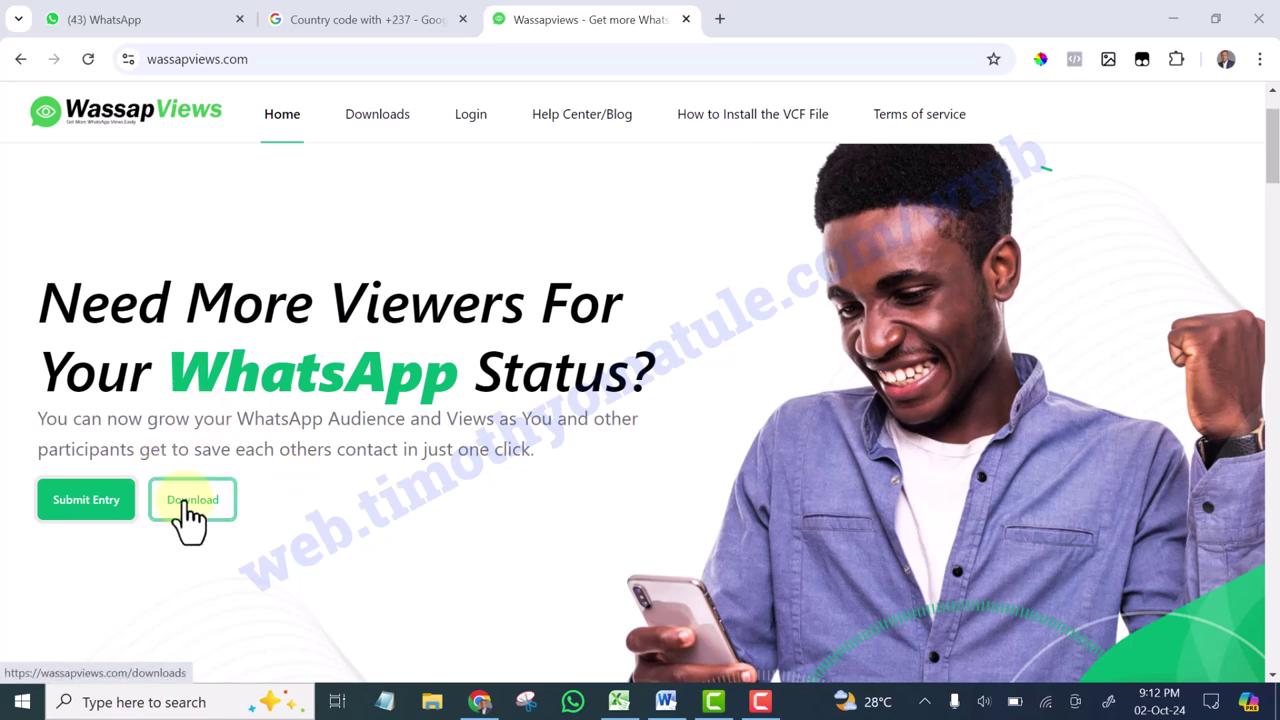
Open the Download page and unlock it with Chrome's saved password
{"action": "left_click", "coordinate": [187, 510]}
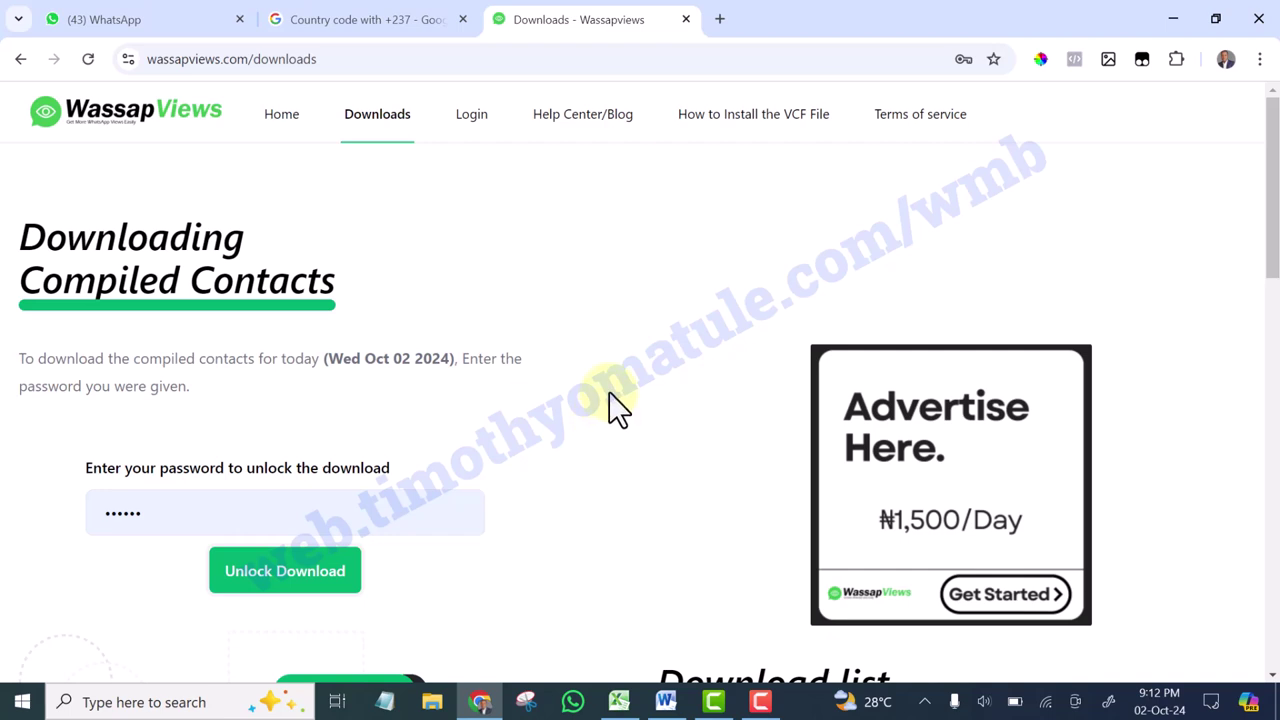
{"action": "left_click", "coordinate": [198, 512]}
{"action": "left_click_drag", "start_coordinate": [198, 512], "coordinate": [57, 519]}
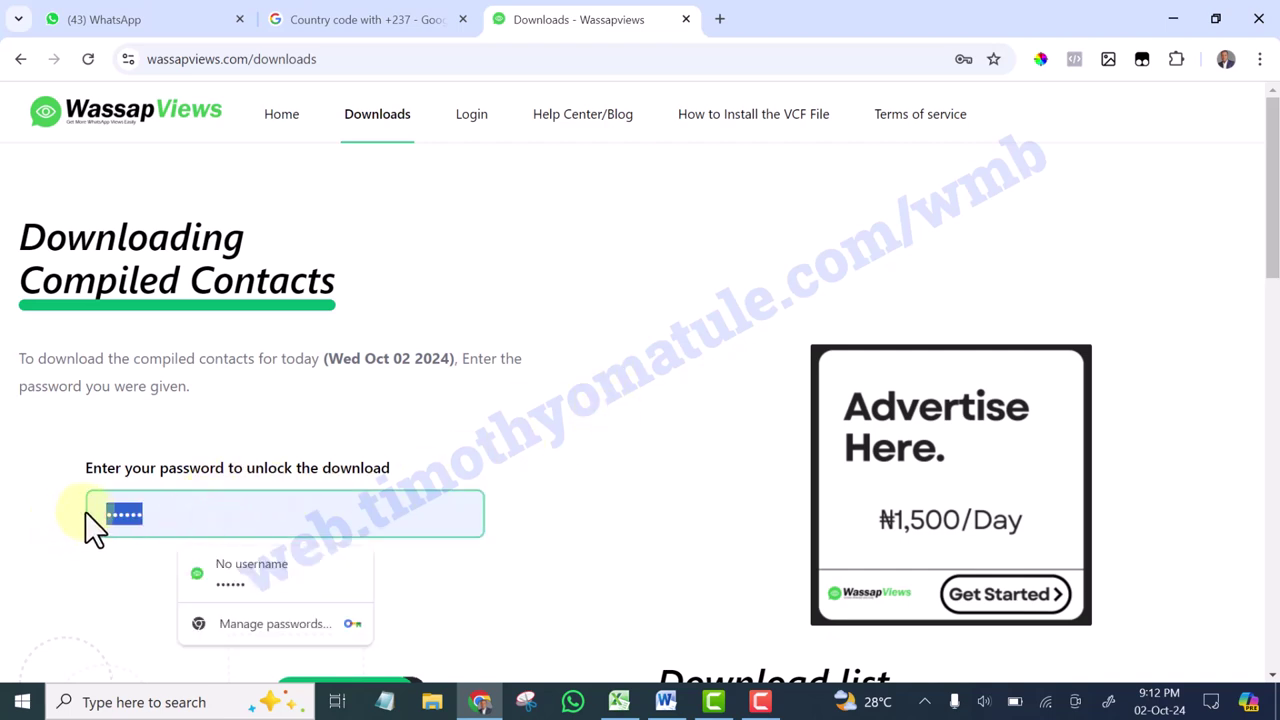
{"action": "key", "text": "Return"}
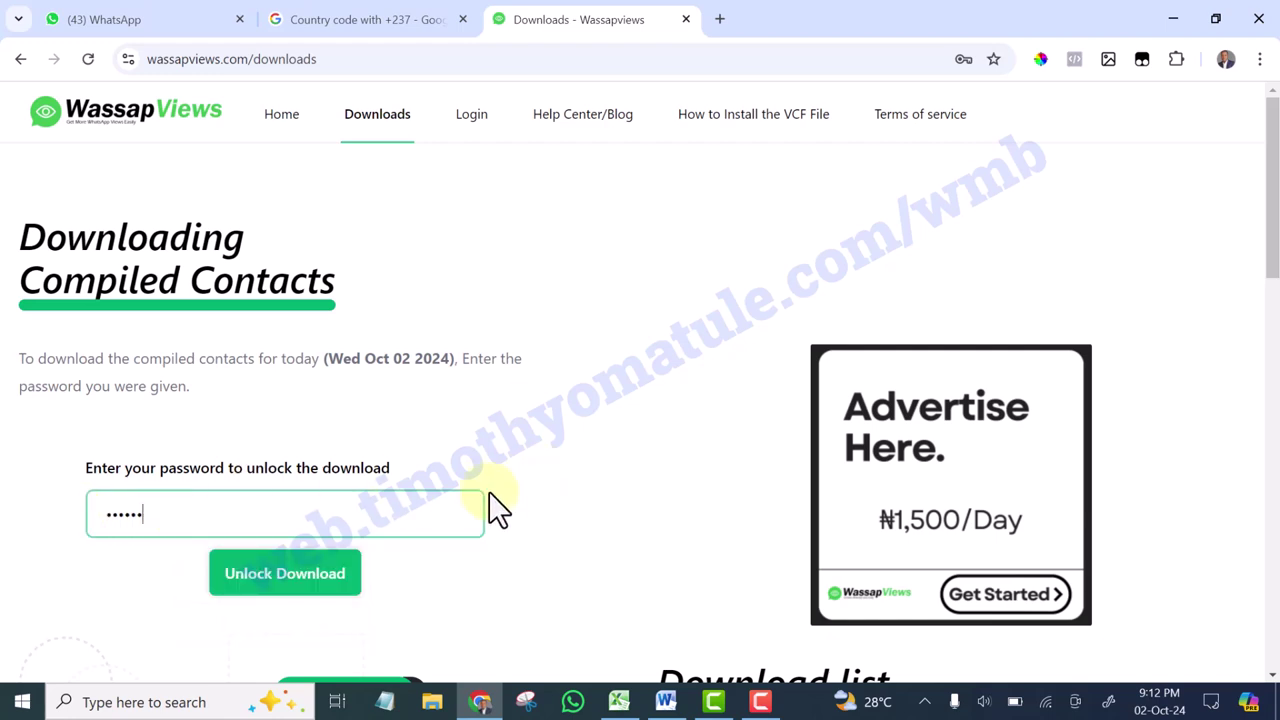
{"action": "scroll", "coordinate": [480, 497], "scroll_direction": "down", "scroll_amount": 2}
{"action": "left_click", "coordinate": [283, 395]}
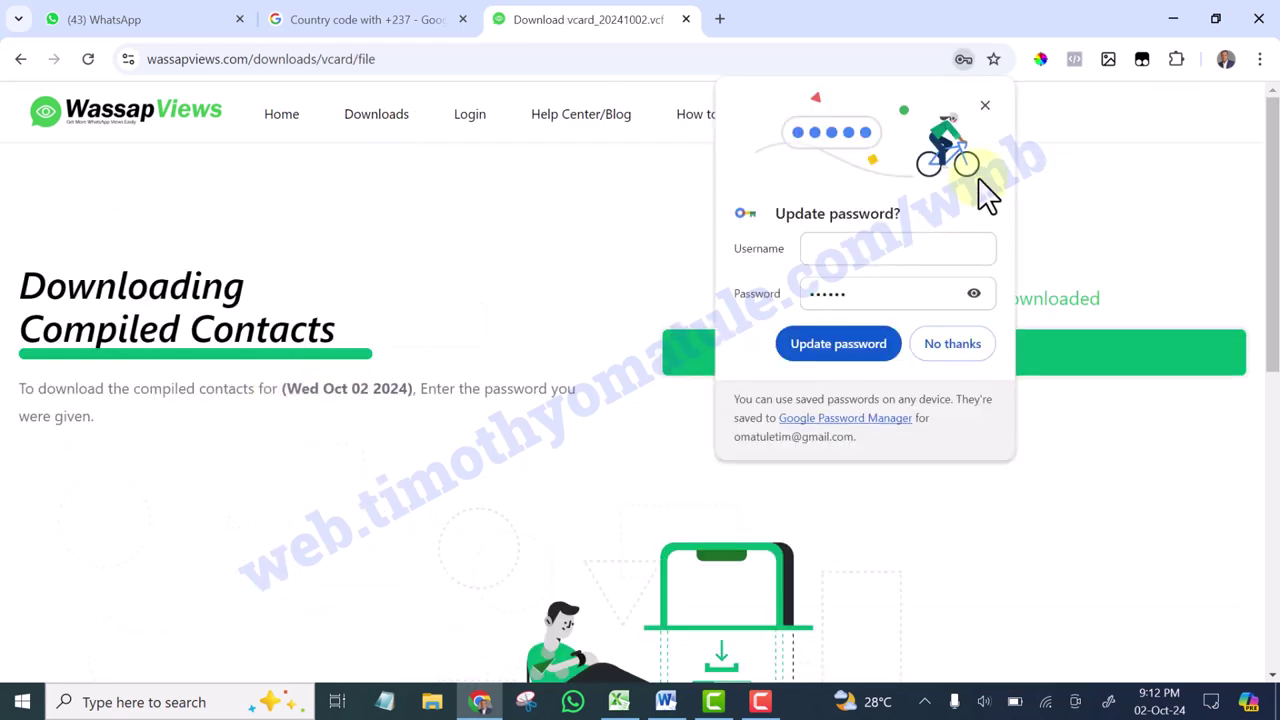
Dismiss the password-update prompt and download wv_file_vcard_20241002.vcf
{"action": "left_click", "coordinate": [984, 107]}
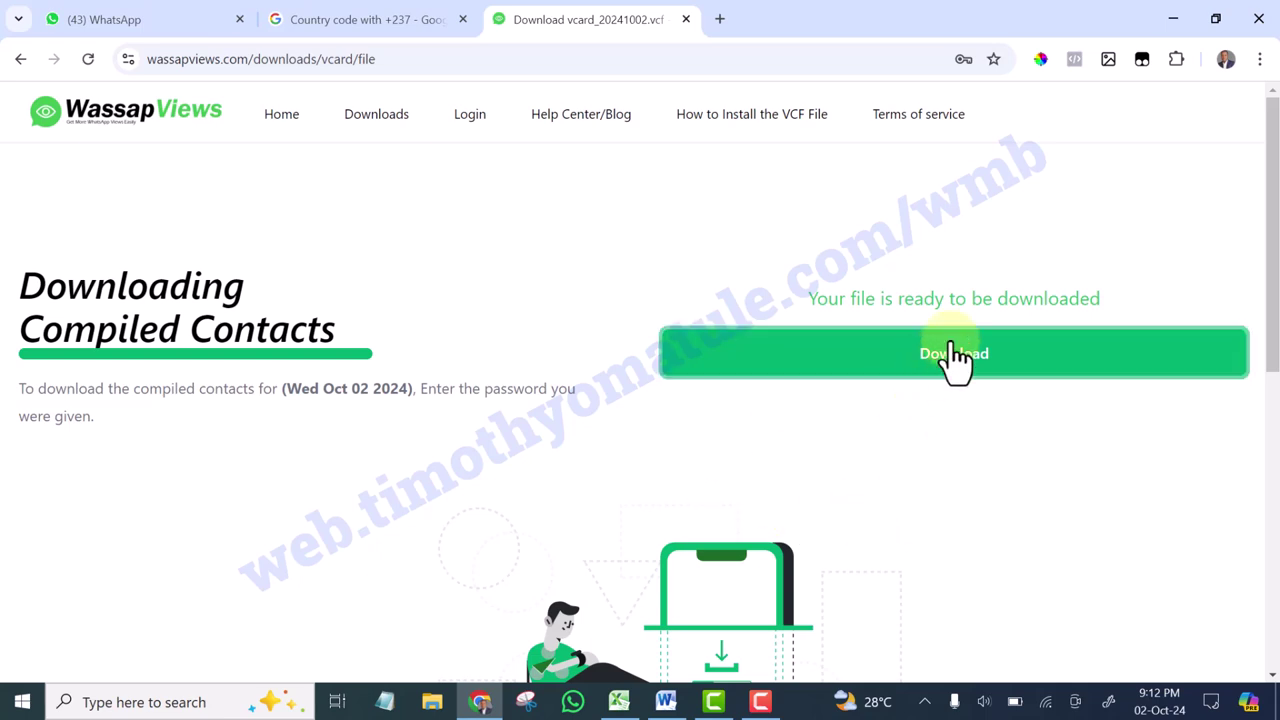
{"action": "left_click", "coordinate": [941, 372]}
{"action": "left_click", "coordinate": [941, 368]}
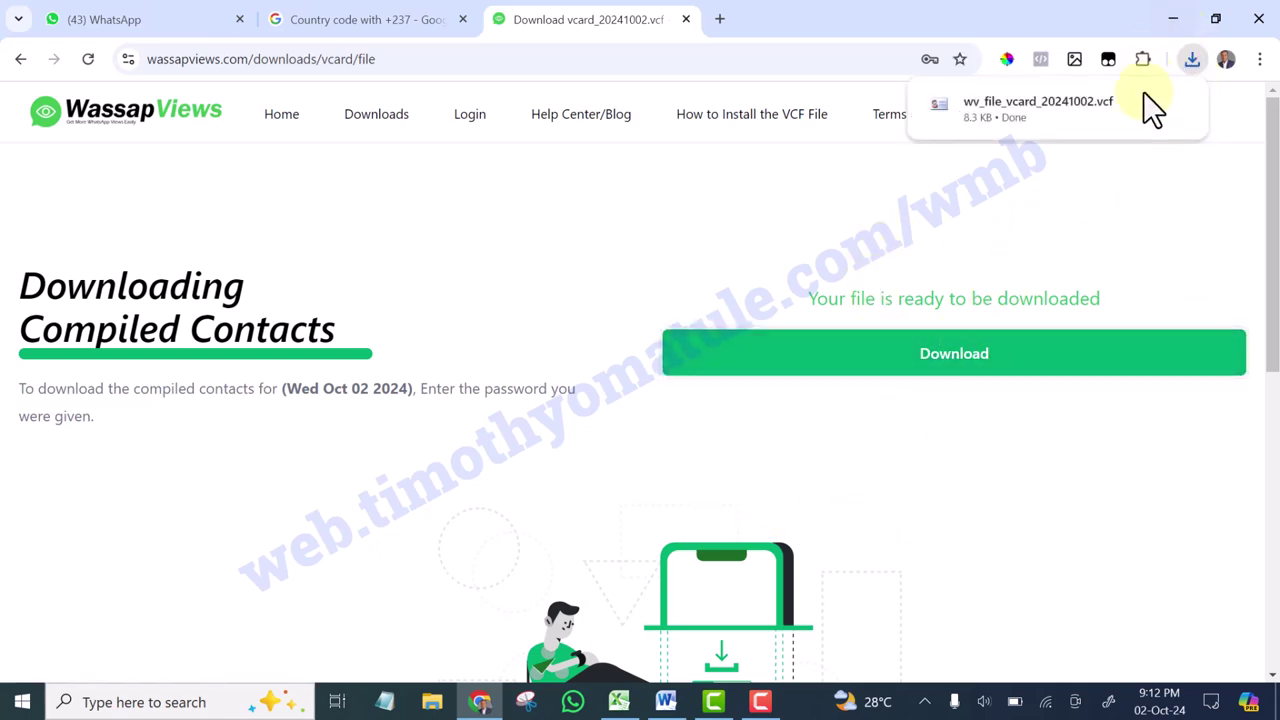
{"action": "left_click", "coordinate": [1190, 60]}
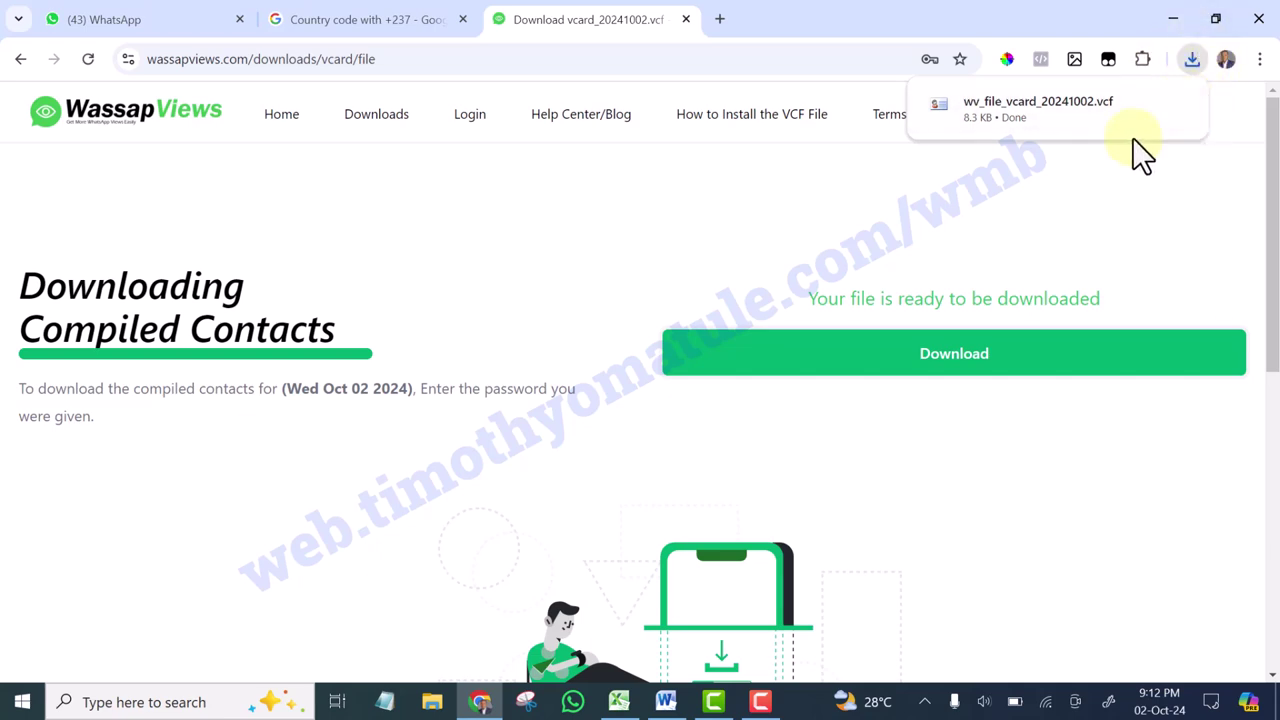
{"action": "mouse_move", "coordinate": [1144, 107]}
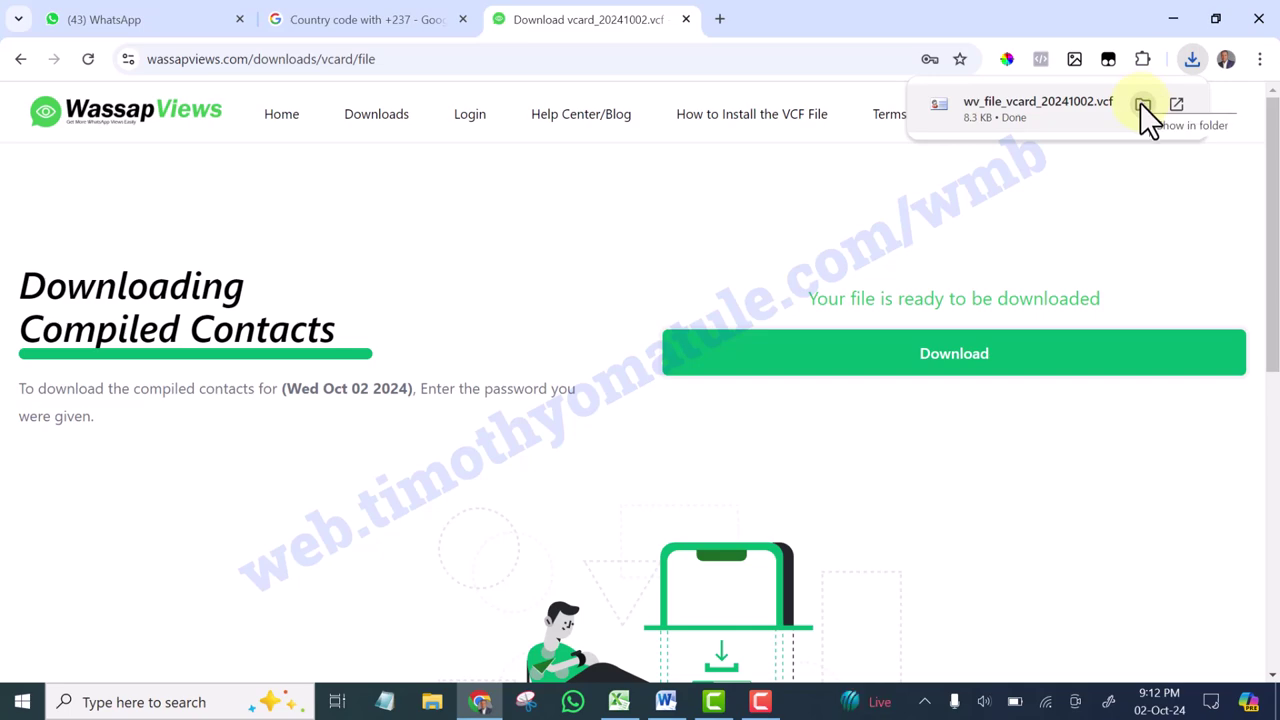
Show the downloaded wv_file_vcard_20241002 file in the Downloads\New folder
{"action": "left_click", "coordinate": [1142, 104]}
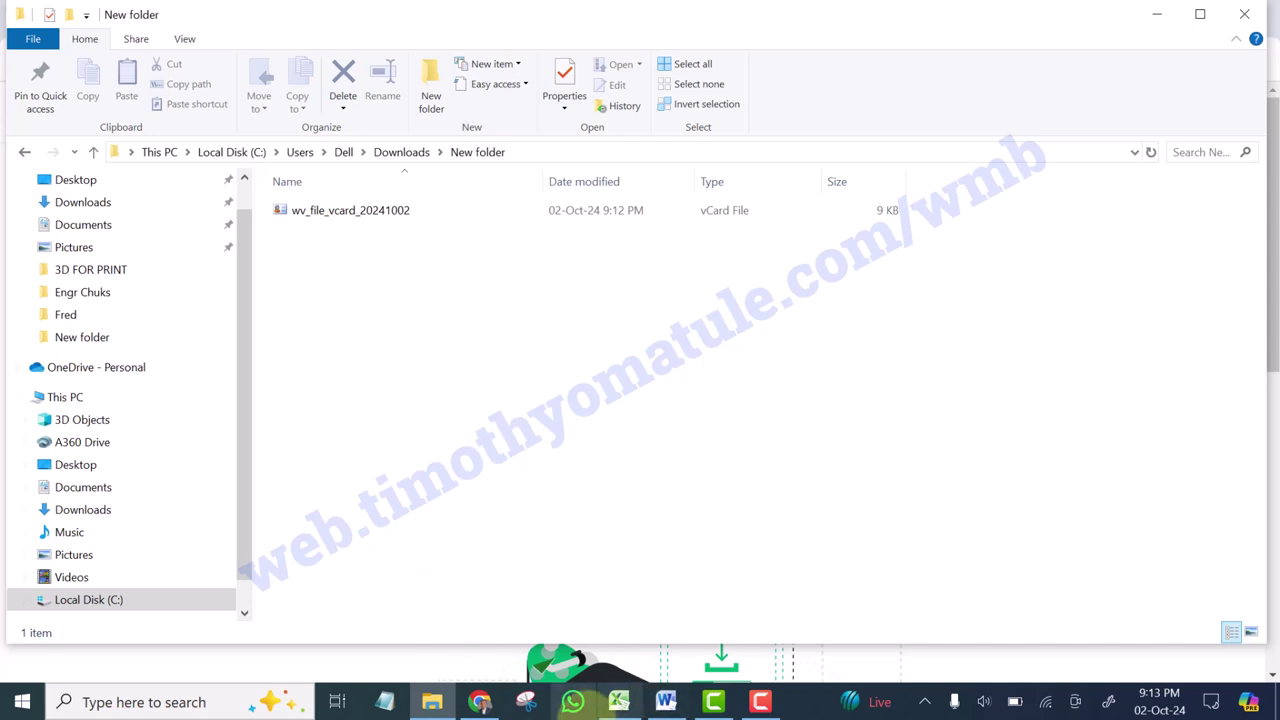
{"action": "mouse_move", "coordinate": [484, 704]}
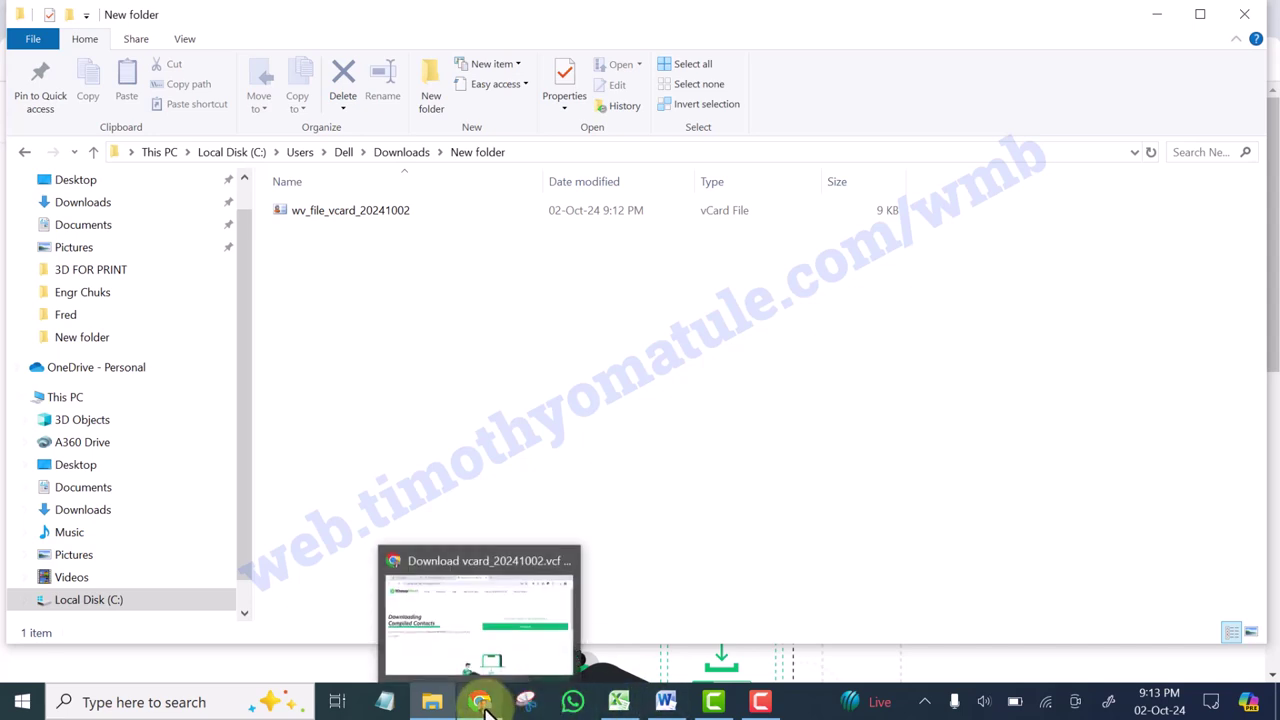
Back in Chrome, open Google Contacts from the Google apps grid
{"action": "left_click", "coordinate": [586, 594]}
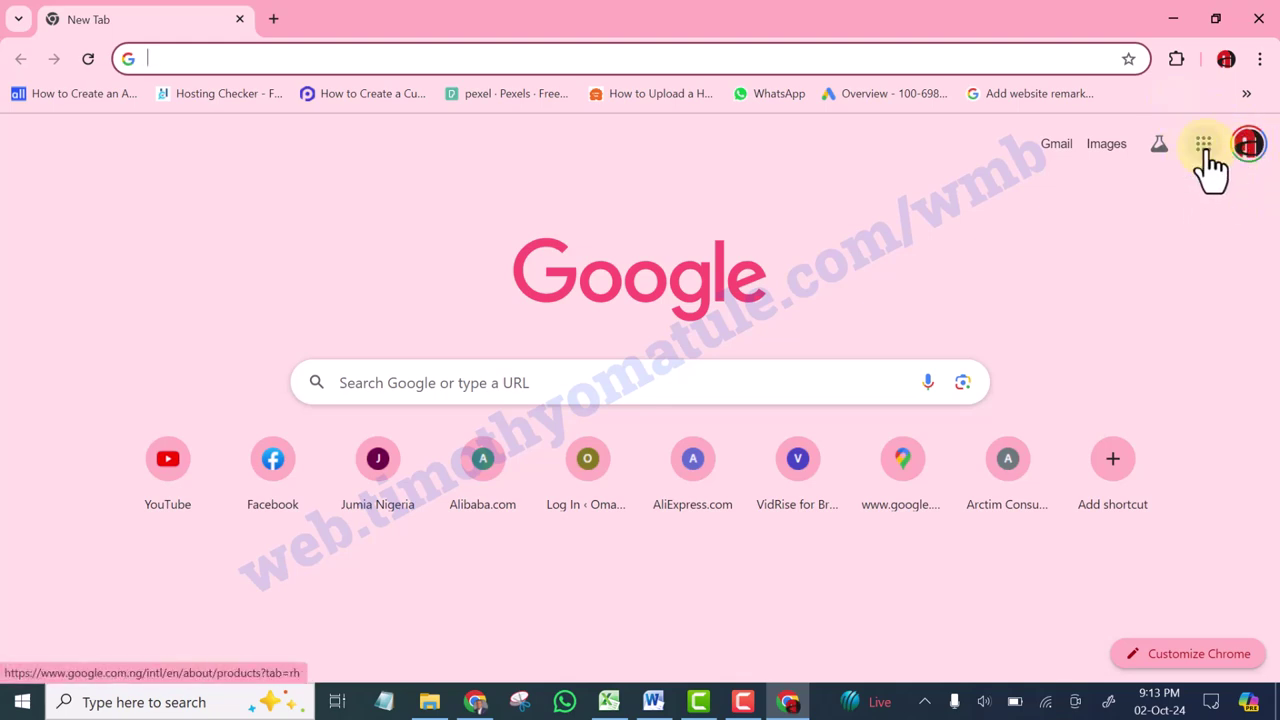
{"action": "left_click", "coordinate": [1204, 150]}
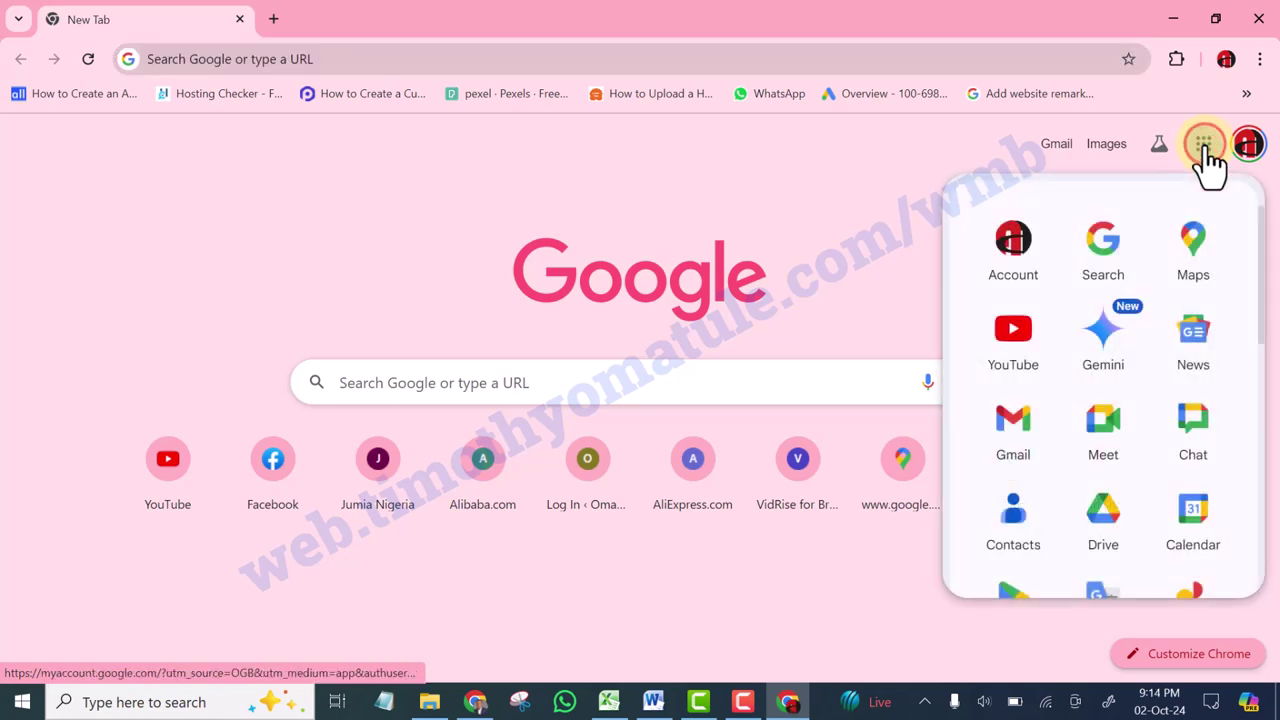
{"action": "left_click", "coordinate": [1016, 527]}
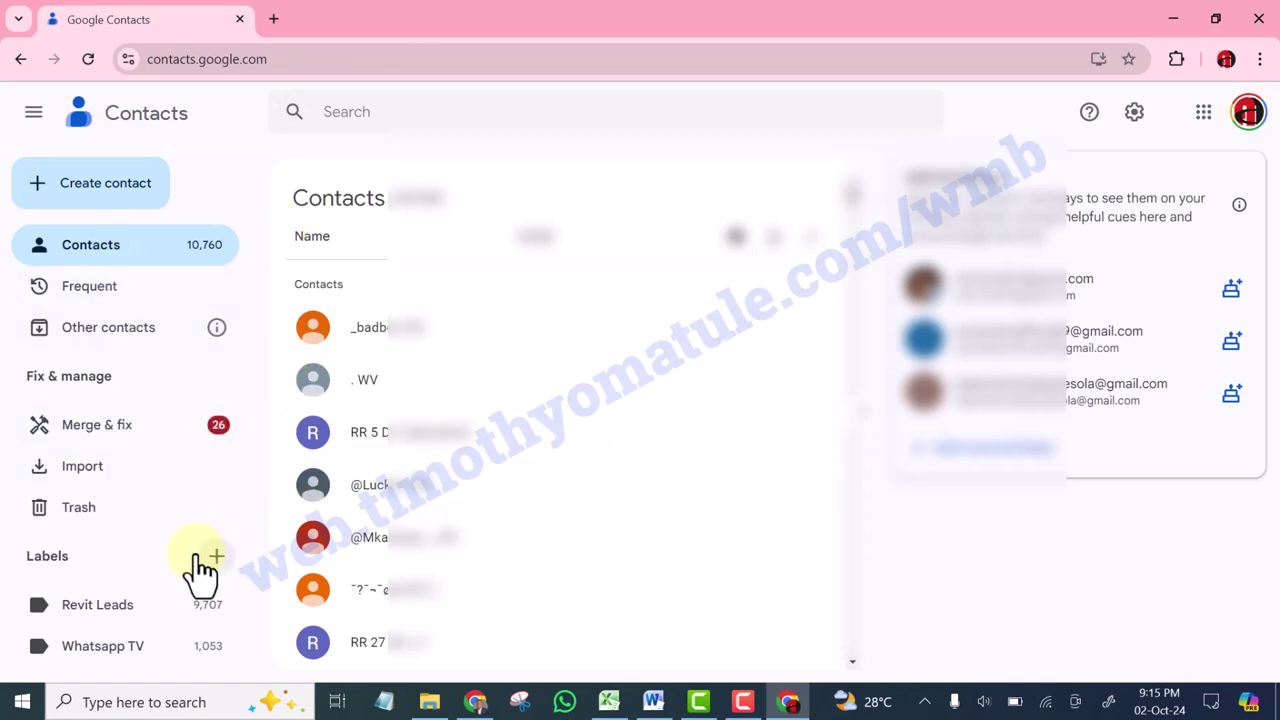
Attach wv_file_vcard_20241002.vcf from Downloads > New folder to the contact import
{"action": "left_click", "coordinate": [82, 468]}
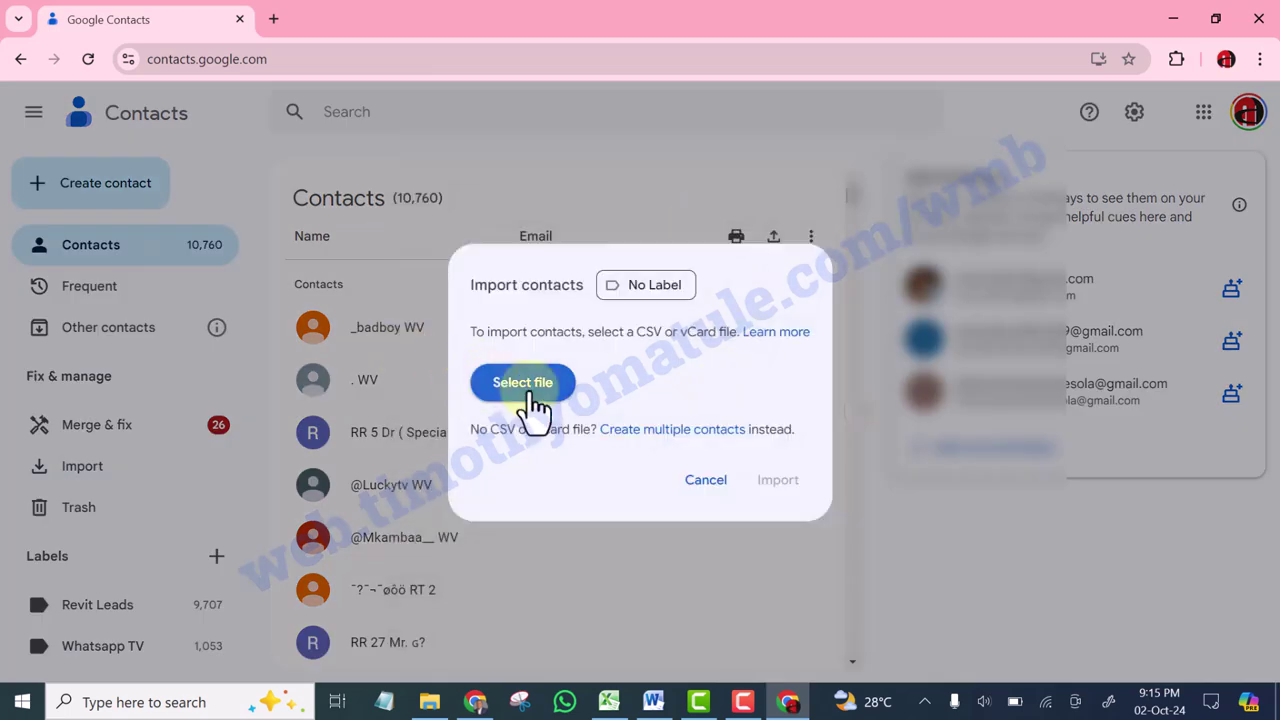
{"action": "left_click", "coordinate": [522, 384]}
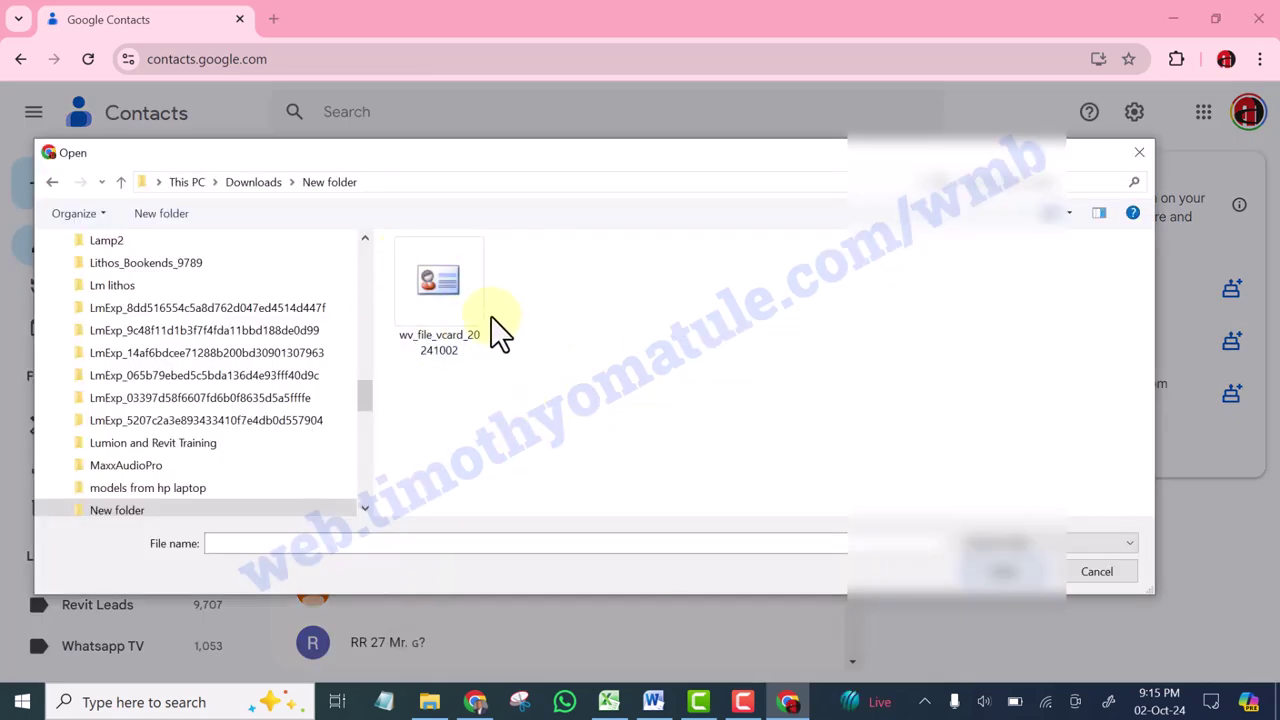
{"action": "left_click", "coordinate": [442, 298]}
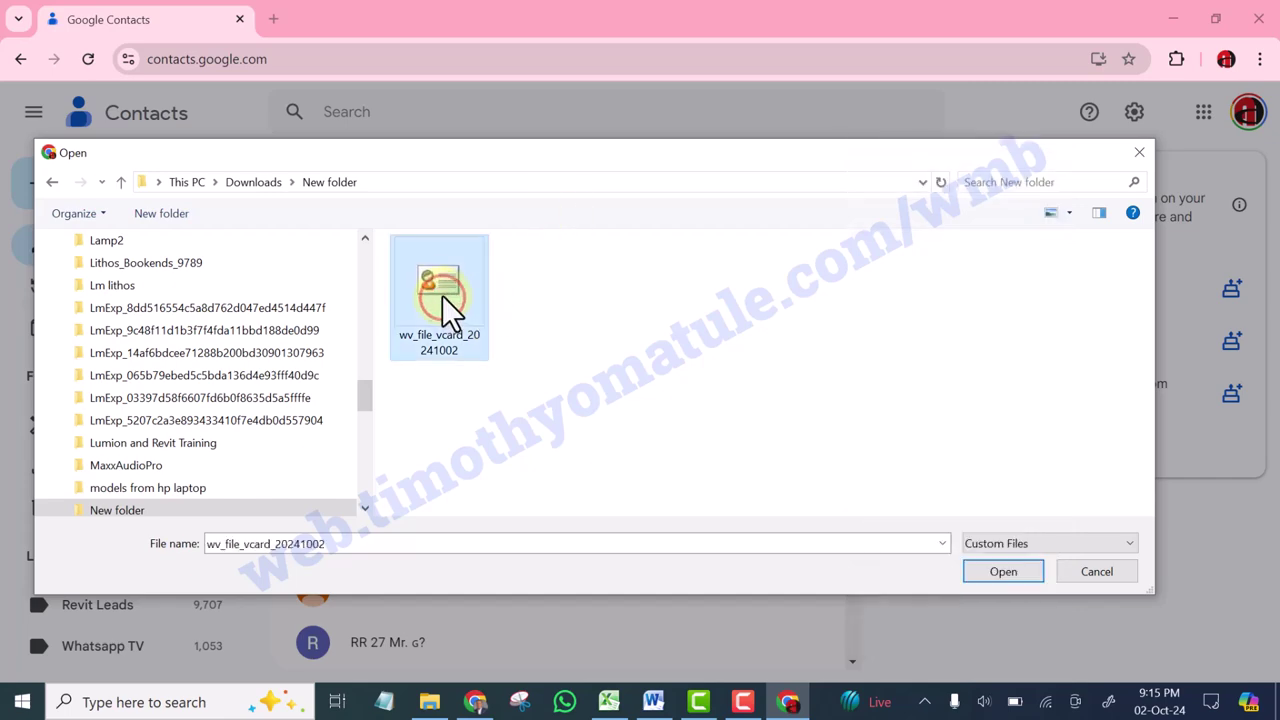
{"action": "left_click", "coordinate": [1021, 571]}
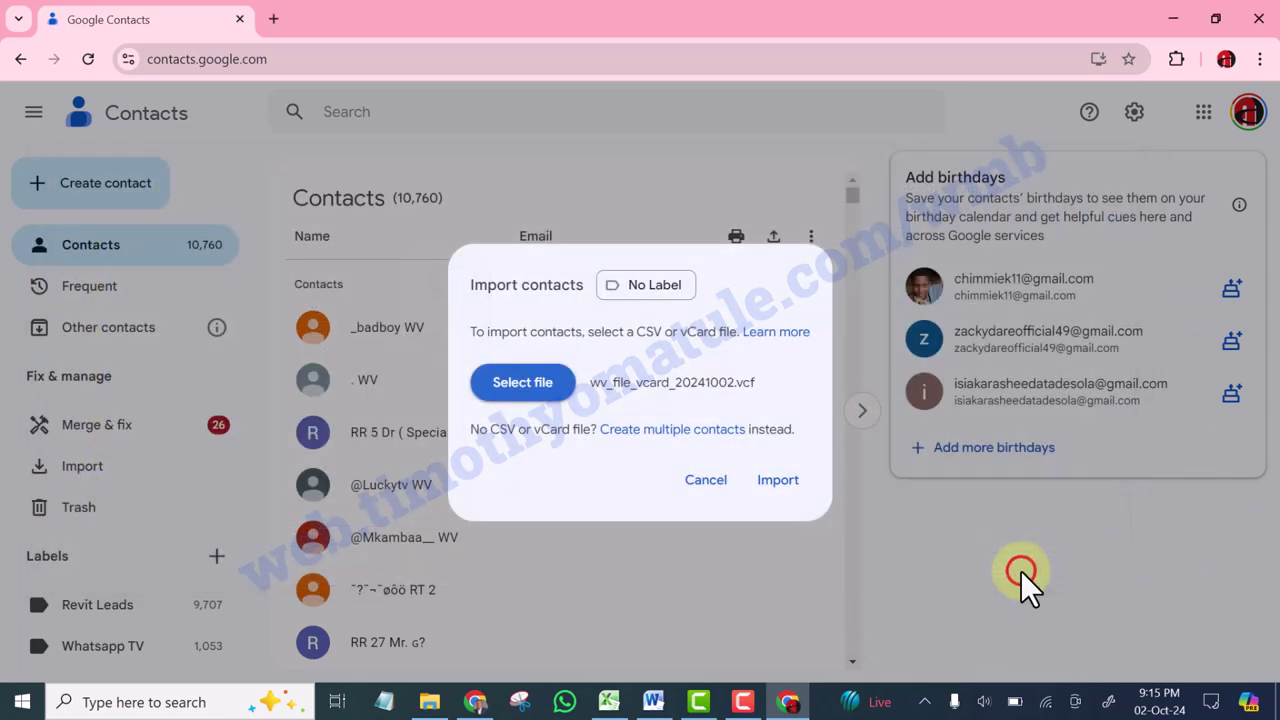
Run the vCard import and review the 112 contacts under the new Imported on 10/2 label
{"action": "left_click", "coordinate": [788, 482]}
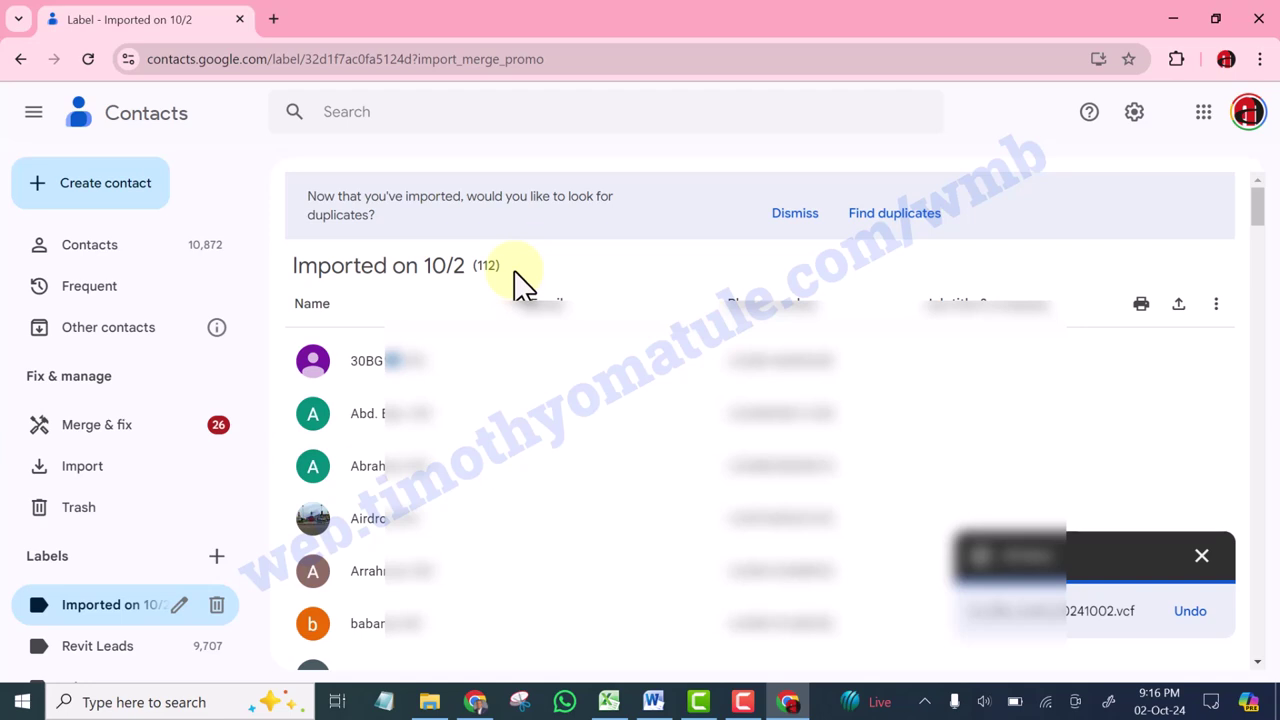
{"action": "scroll", "coordinate": [600, 290], "scroll_direction": "down", "scroll_amount": 1}
{"action": "scroll", "coordinate": [540, 330], "scroll_direction": "up", "scroll_amount": 1}
{"action": "scroll", "coordinate": [471, 377], "scroll_direction": "down", "scroll_amount": 3}
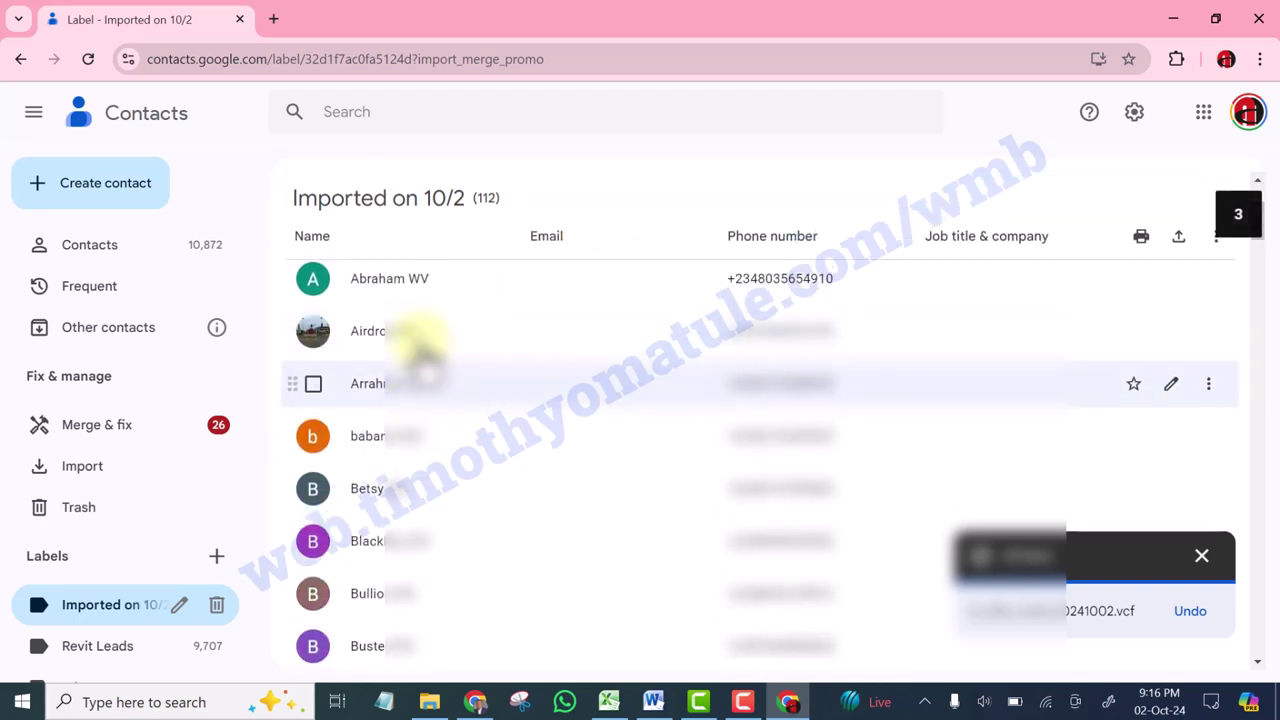
{"action": "scroll", "coordinate": [408, 370], "scroll_direction": "up", "scroll_amount": 3}
{"action": "scroll", "coordinate": [423, 420], "scroll_direction": "down", "scroll_amount": 2}
{"action": "scroll", "coordinate": [423, 530], "scroll_direction": "down", "scroll_amount": 2}
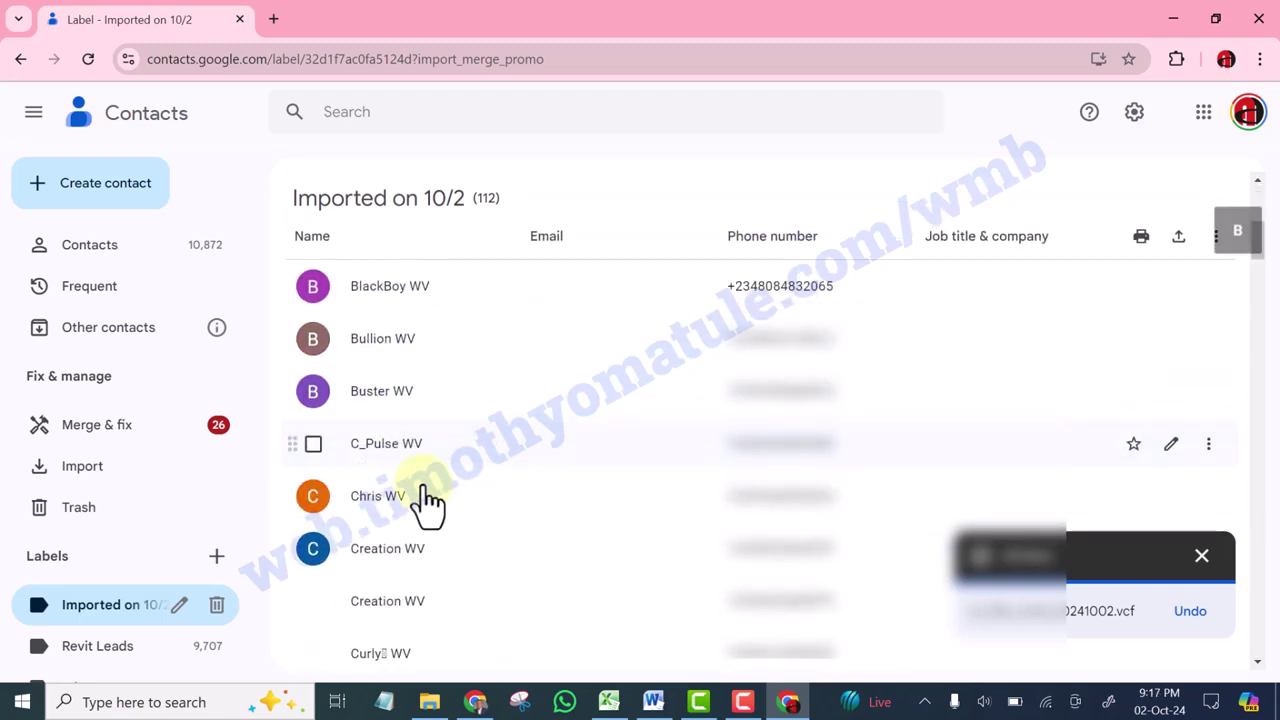
{"action": "scroll", "coordinate": [425, 495], "scroll_direction": "down", "scroll_amount": 2}
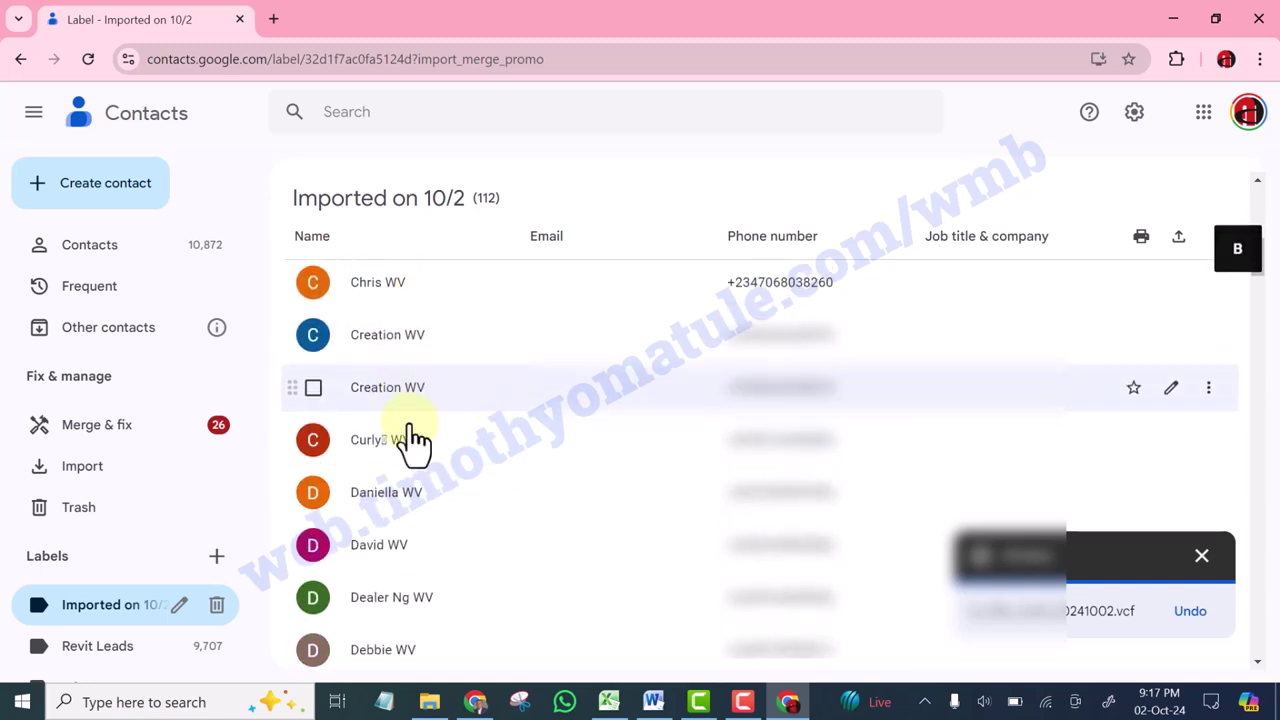
{"action": "scroll", "coordinate": [405, 445], "scroll_direction": "down", "scroll_amount": 8}
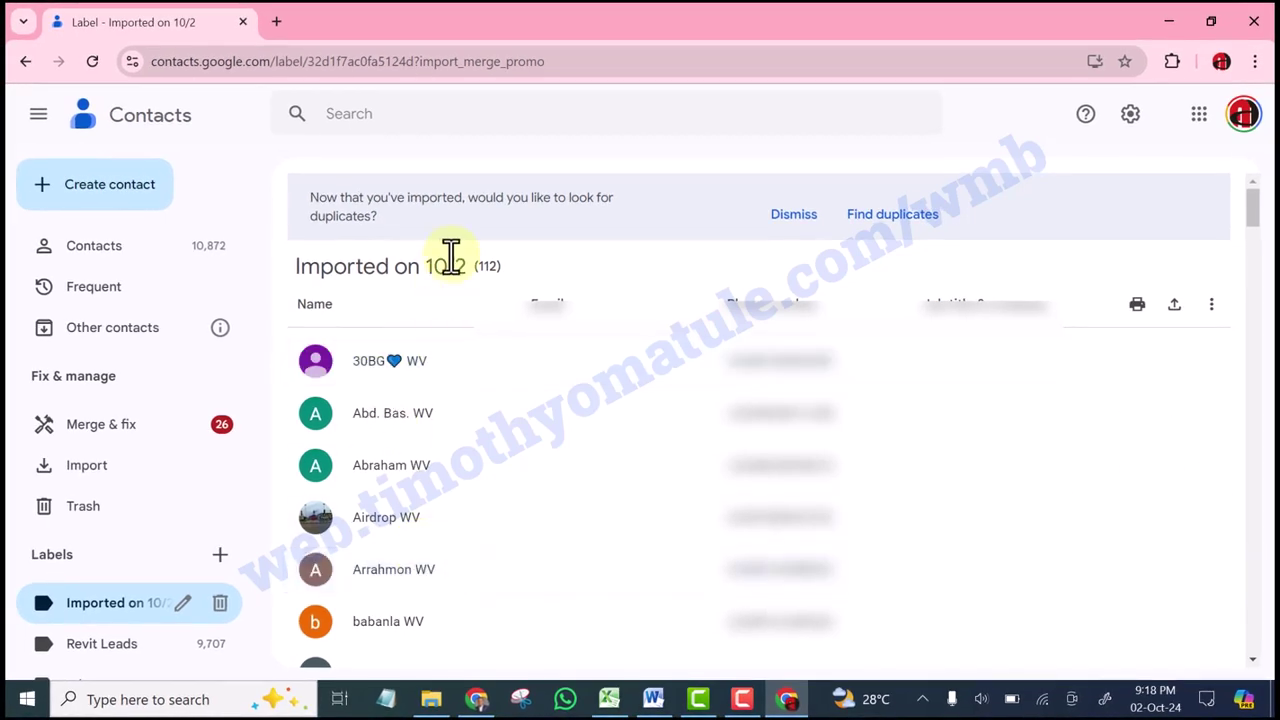
Tick the first imported contact, then use the selection menu's All option to select all 112
{"action": "scroll", "coordinate": [420, 450], "scroll_direction": "down", "scroll_amount": 2}
{"action": "scroll", "coordinate": [415, 420], "scroll_direction": "up", "scroll_amount": 3}
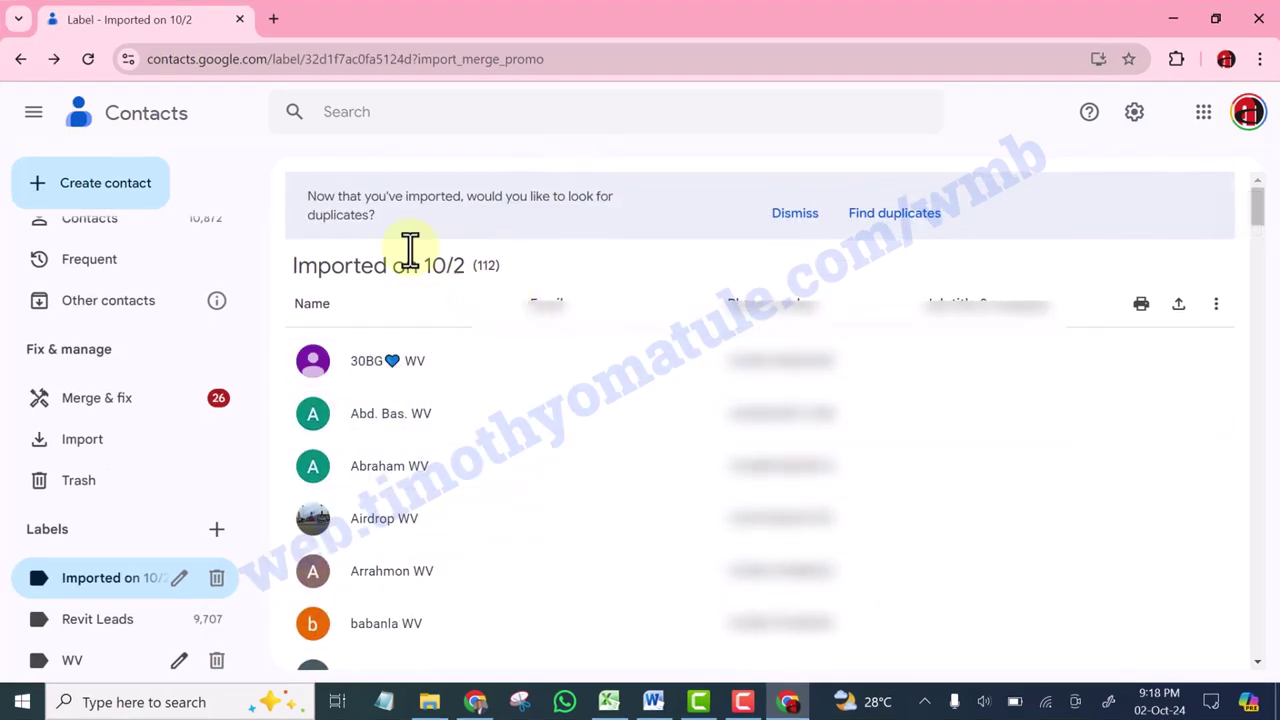
{"action": "left_click", "coordinate": [313, 362]}
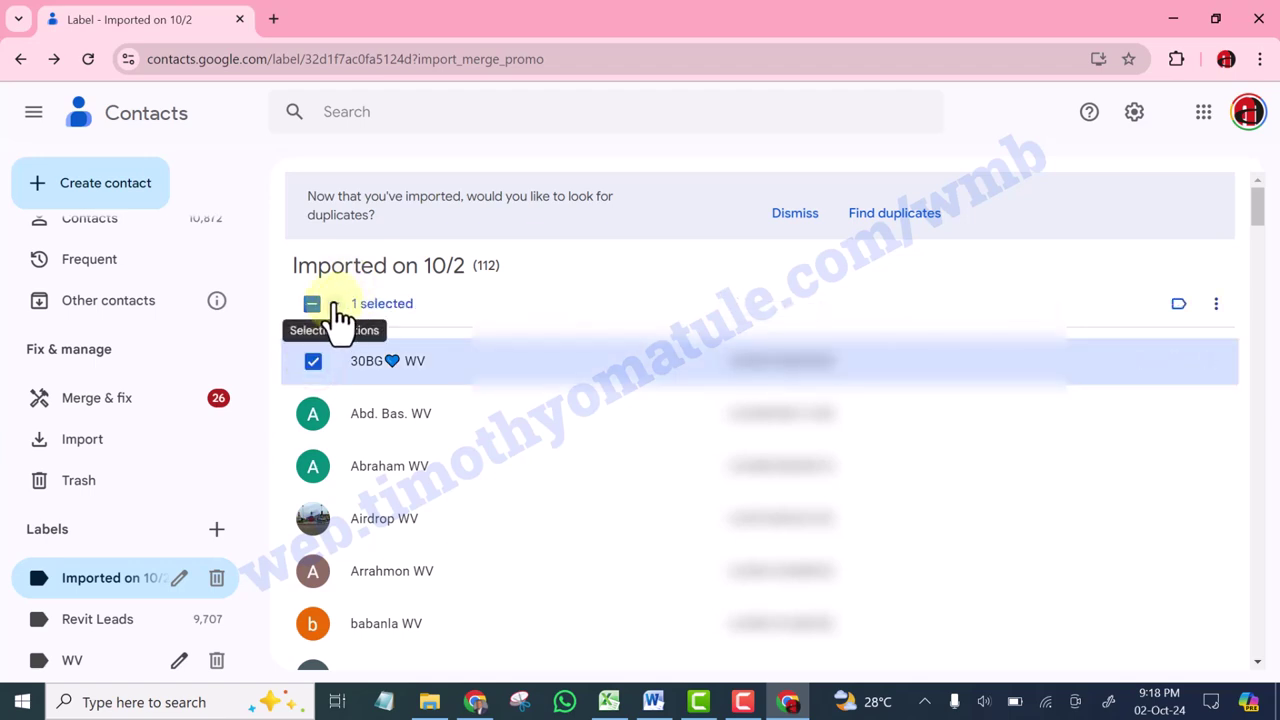
{"action": "left_click", "coordinate": [336, 306]}
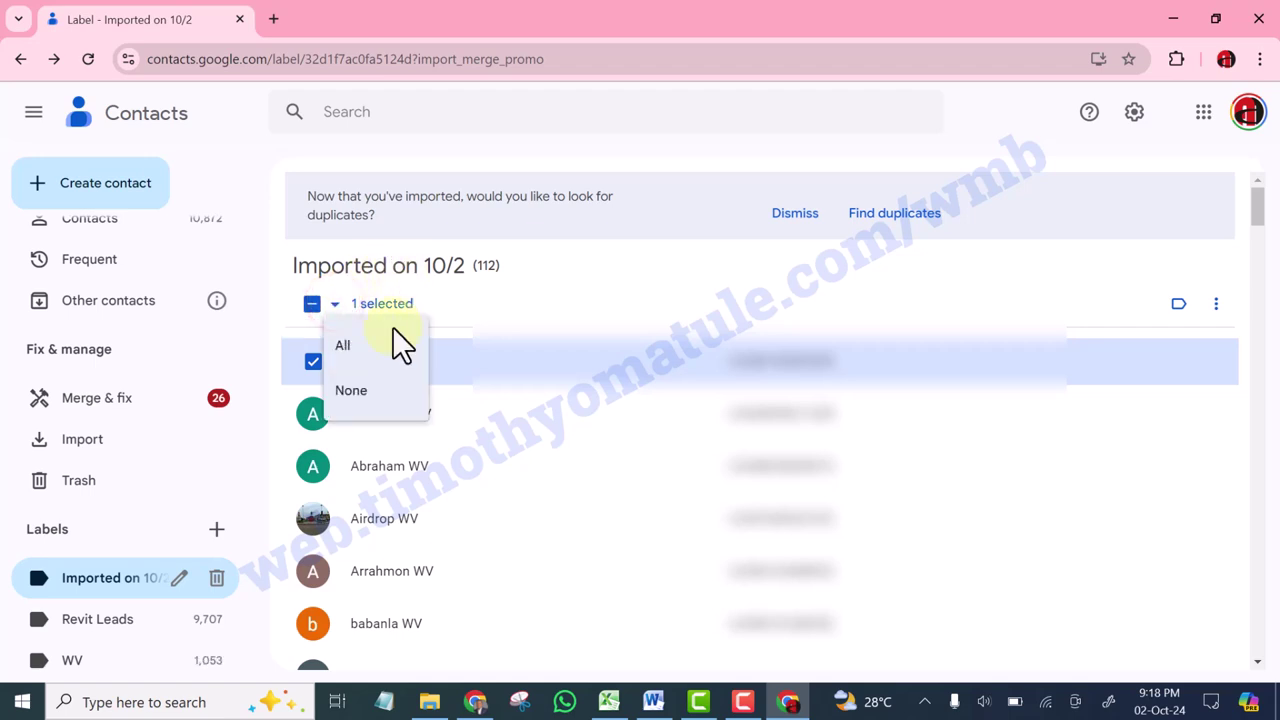
{"action": "left_click", "coordinate": [343, 346]}
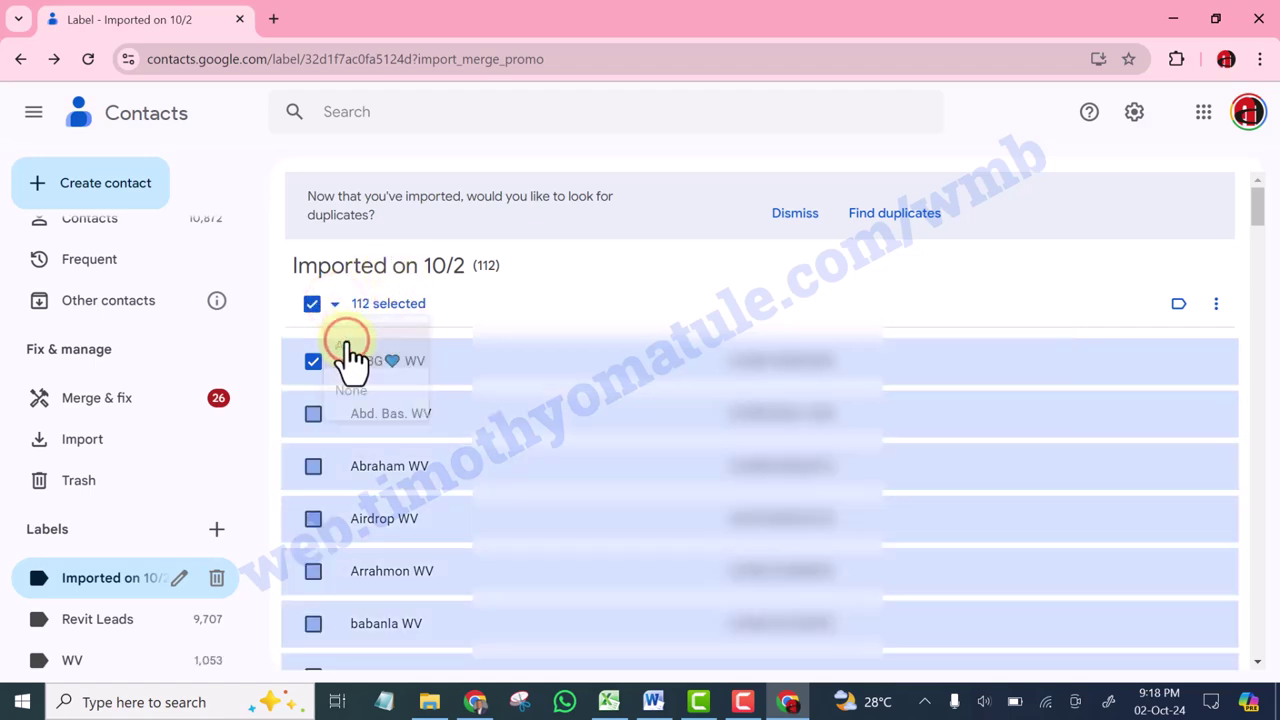
{"action": "scroll", "coordinate": [405, 420], "scroll_direction": "down", "scroll_amount": 1}
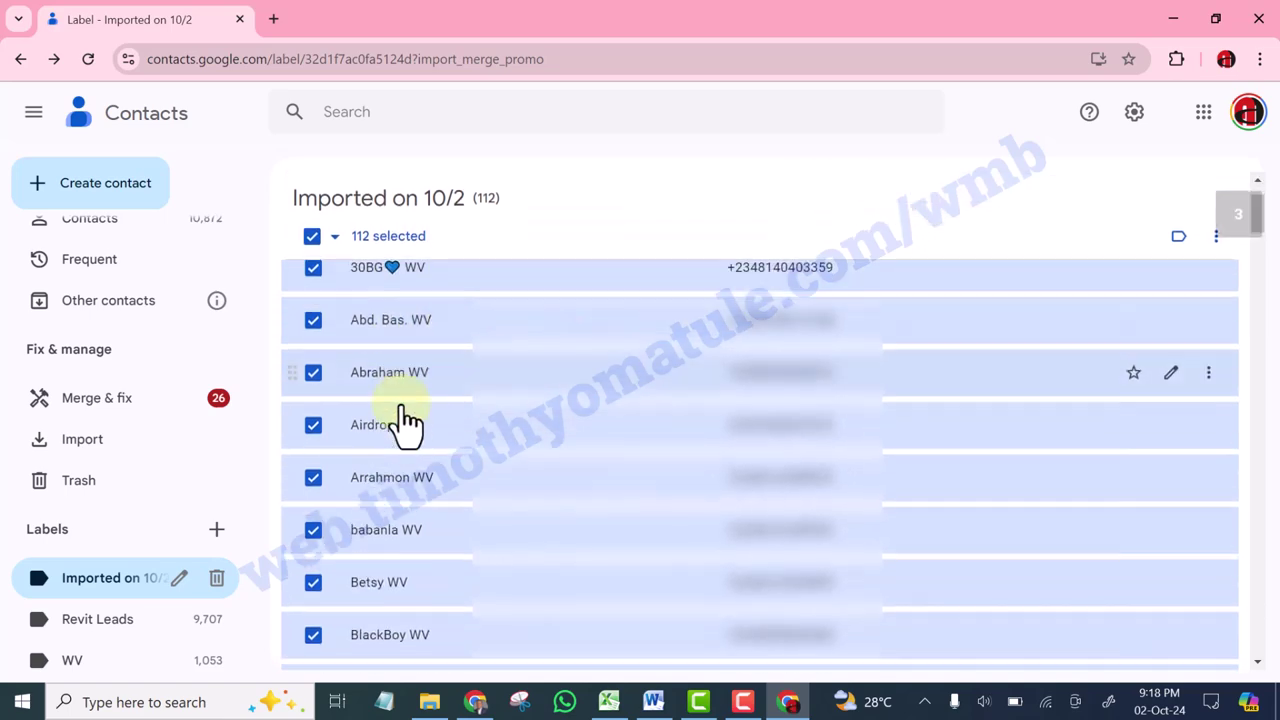
{"action": "scroll", "coordinate": [402, 440], "scroll_direction": "down", "scroll_amount": 1}
{"action": "scroll", "coordinate": [410, 350], "scroll_direction": "up", "scroll_amount": 3}
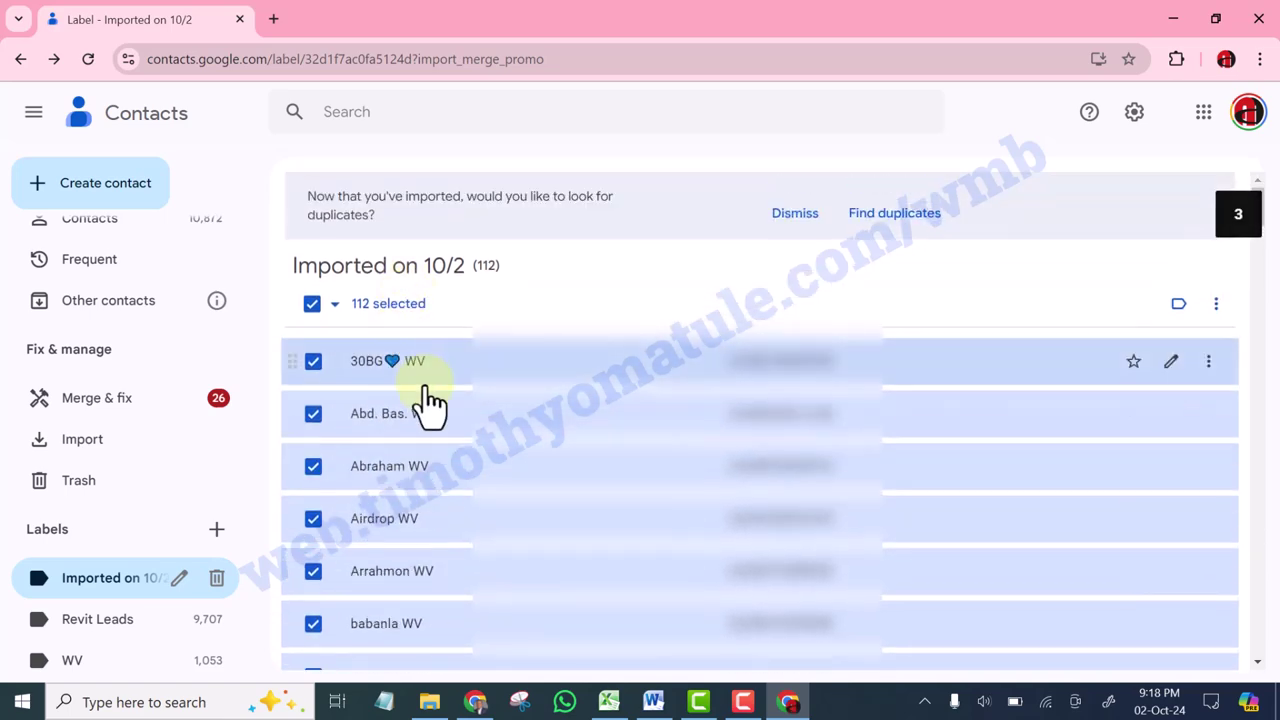
Add the WV label to the 112 selected contacts and remove Imported on 10/2
{"action": "left_click", "coordinate": [1179, 305]}
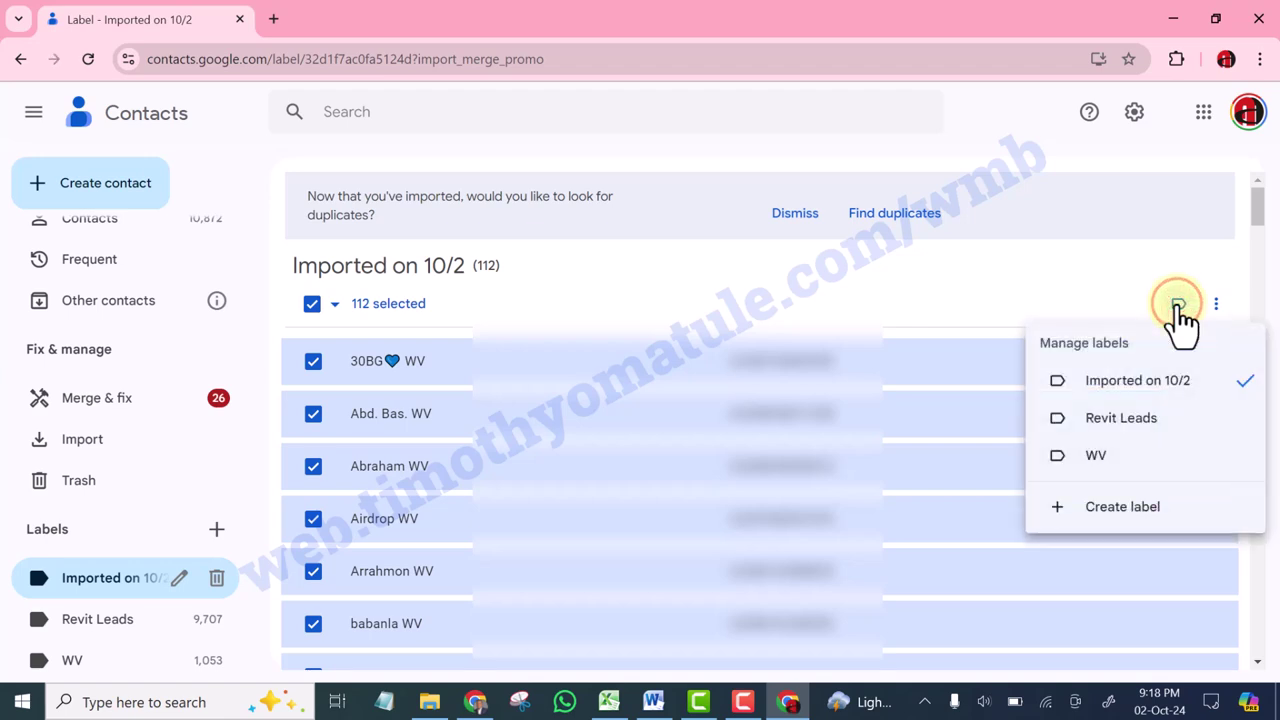
{"action": "left_click", "coordinate": [1100, 474]}
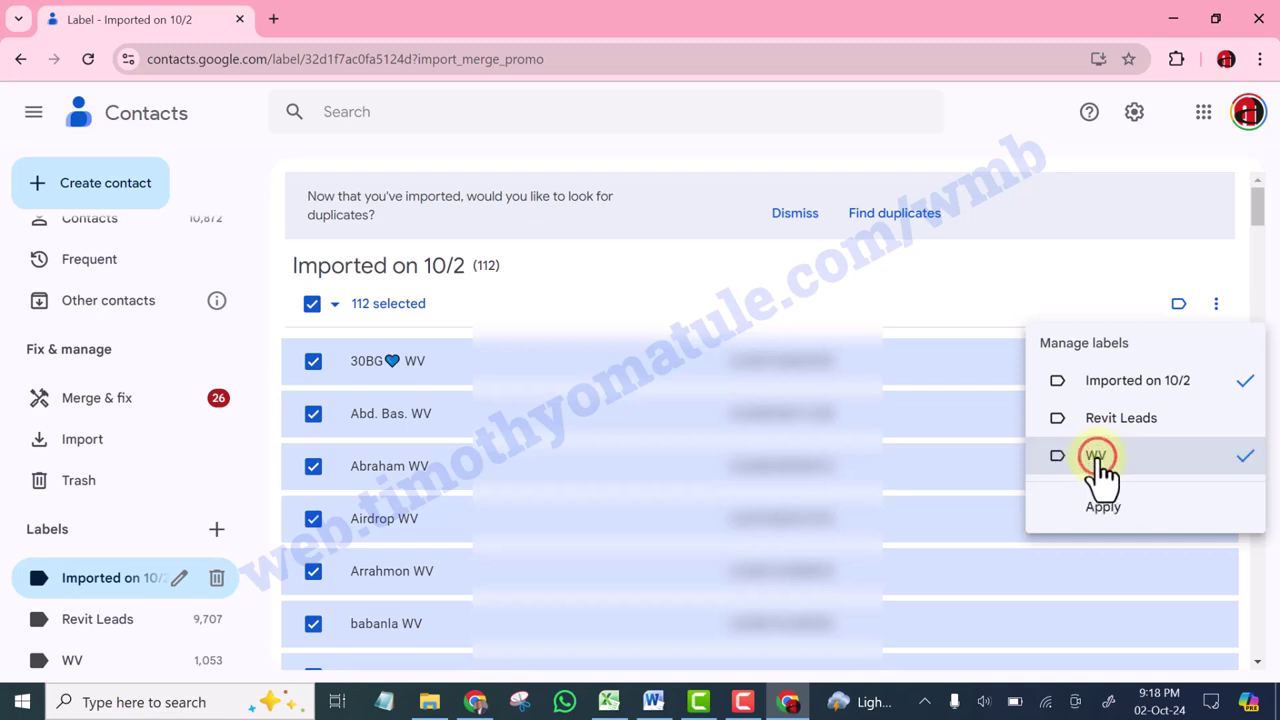
{"action": "left_click", "coordinate": [1203, 378]}
{"action": "left_click", "coordinate": [1102, 510]}
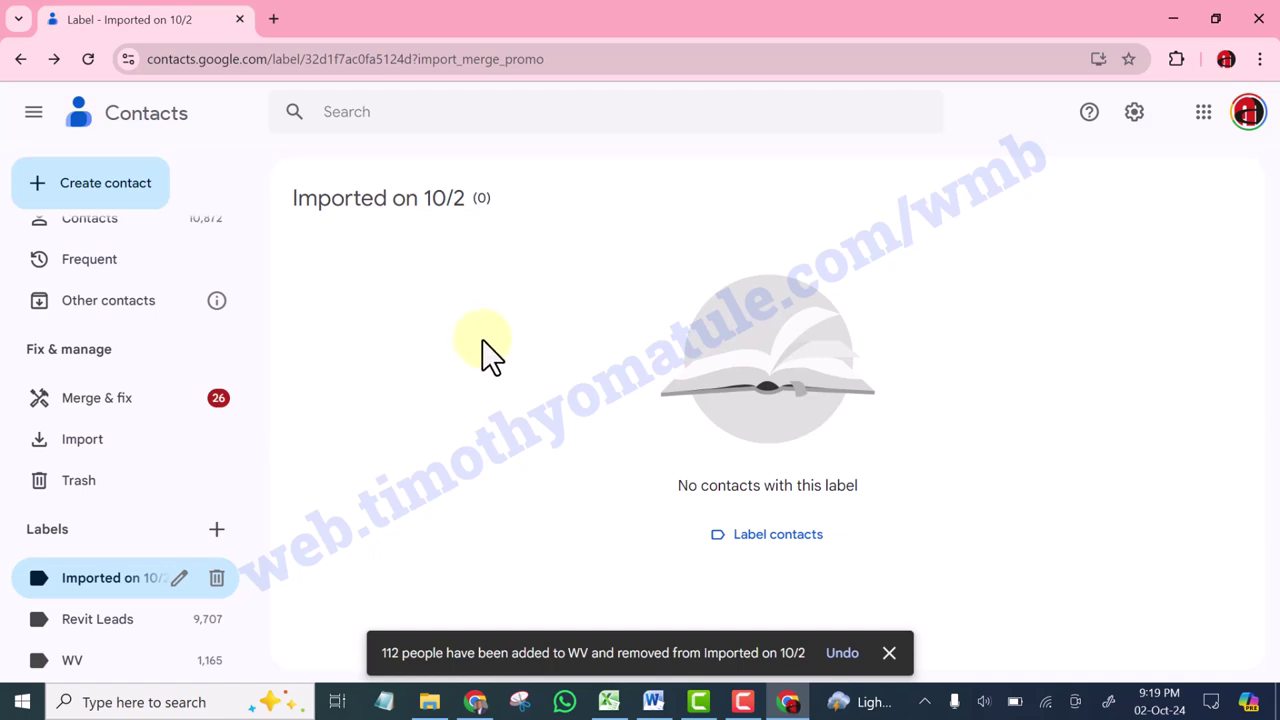
Remove the empty Imported on 10/2 label from the sidebar, then open WV's 909-contact list
{"action": "left_click", "coordinate": [217, 583]}
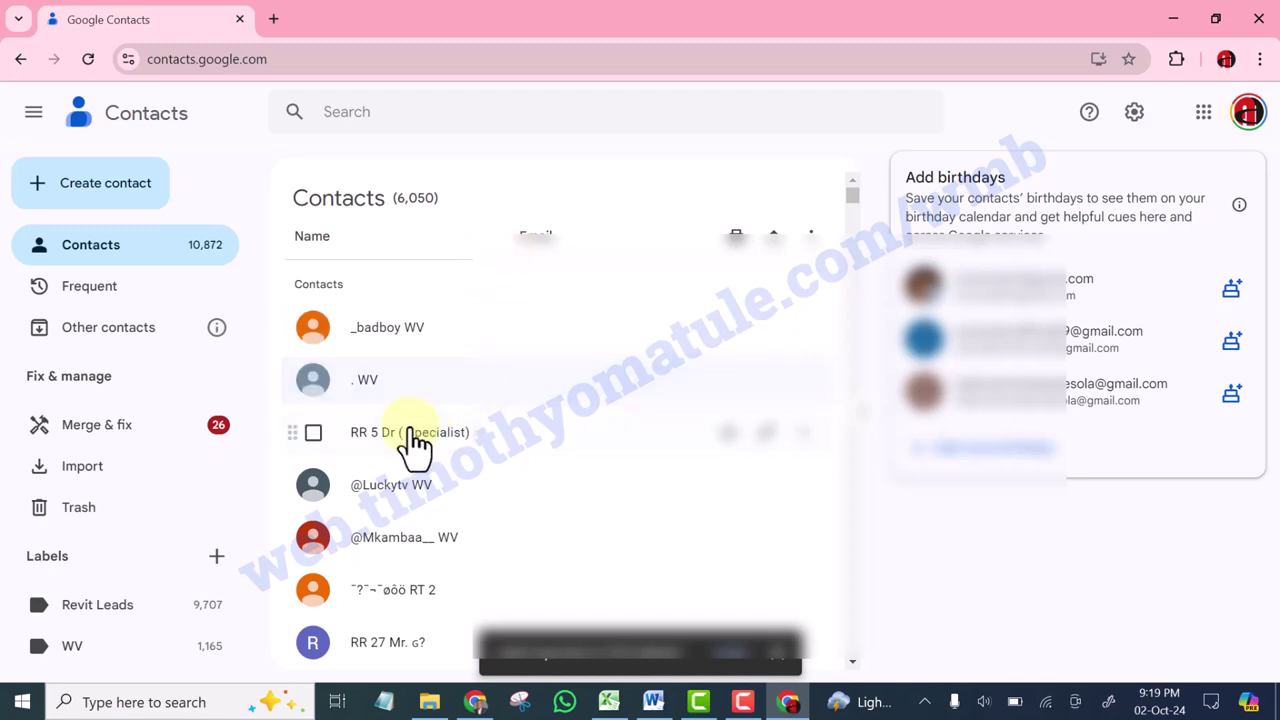
{"action": "scroll", "coordinate": [275, 605], "scroll_direction": "down", "scroll_amount": 4}
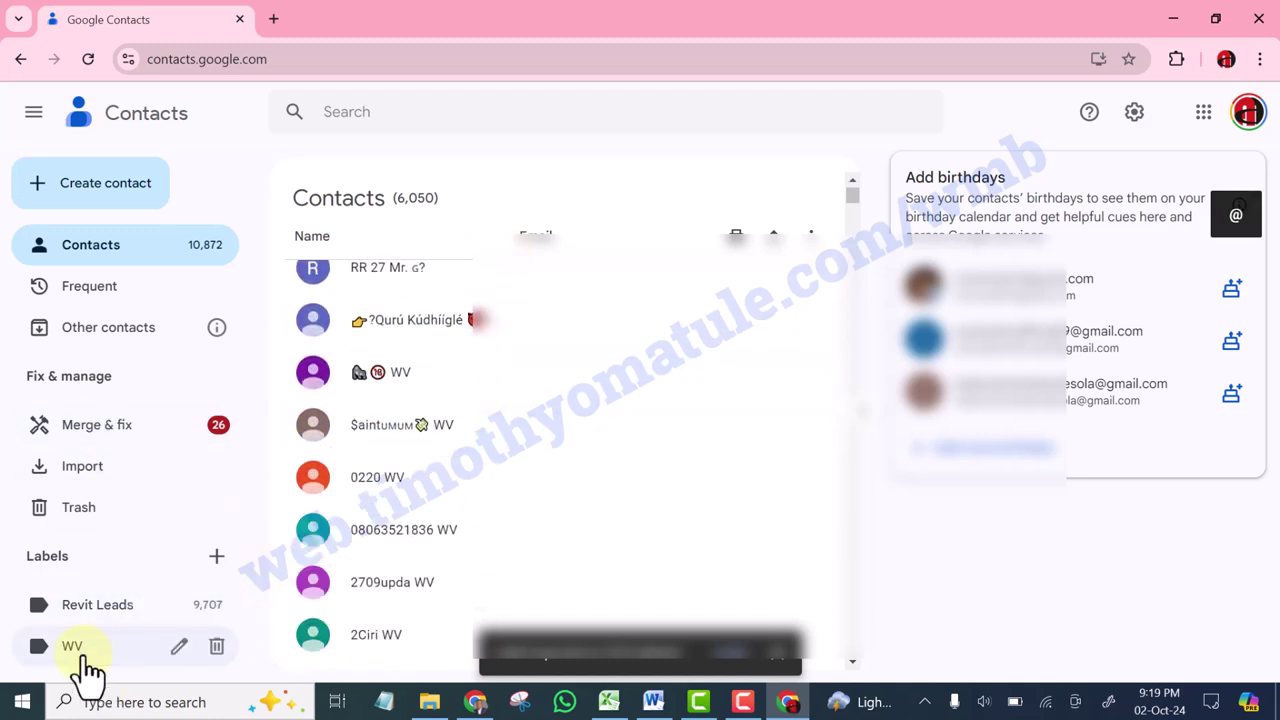
{"action": "left_click", "coordinate": [77, 648]}
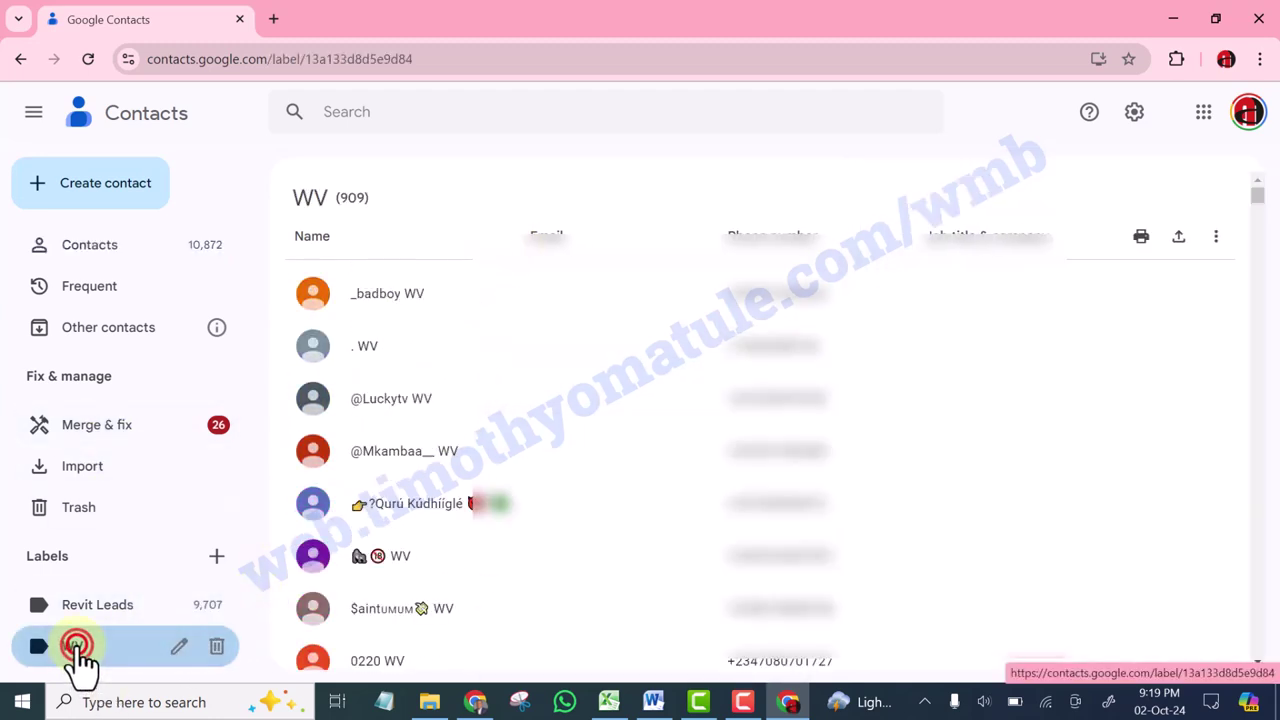